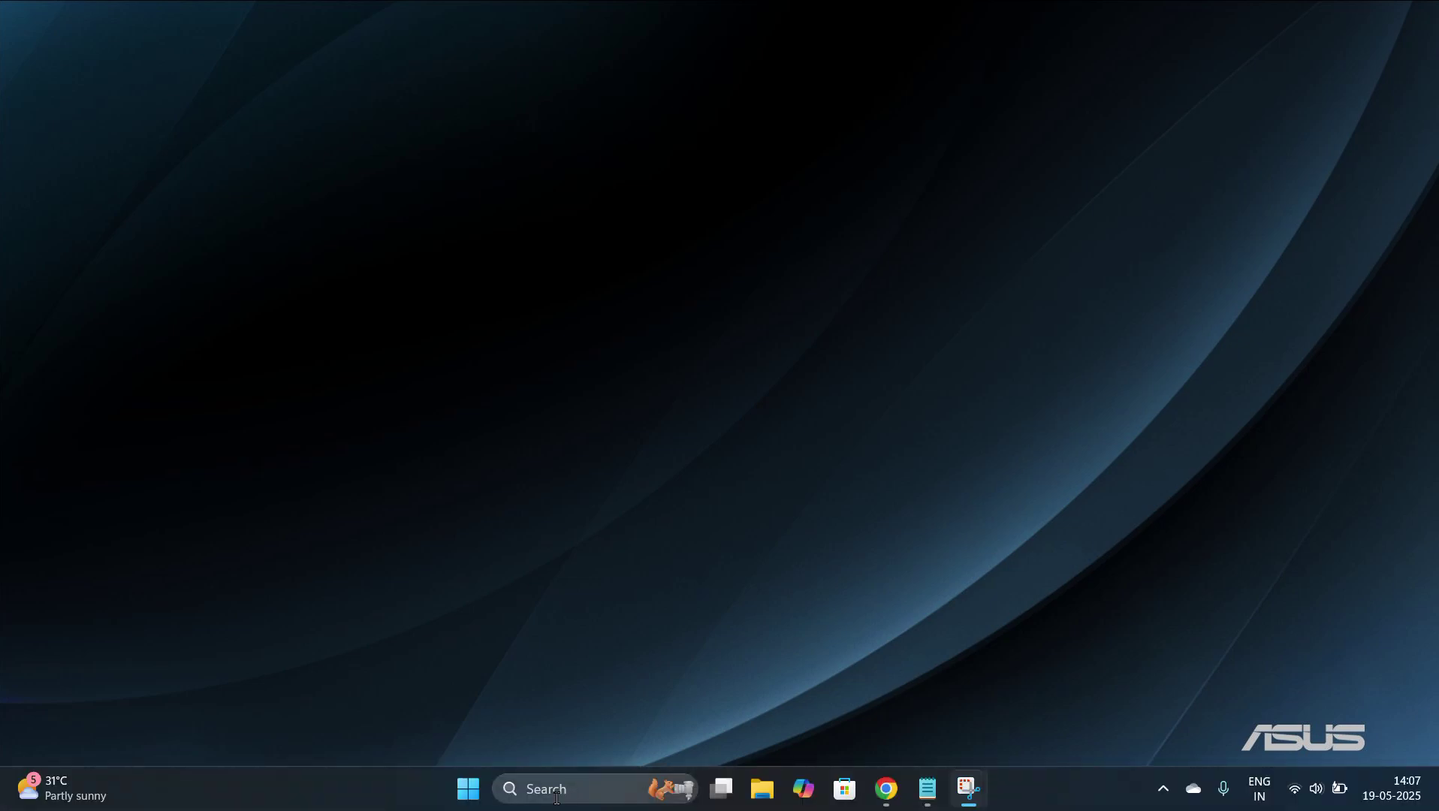
# Search Windows for 'store' and launch Microsoft Store from the results
pyautogui.click(557, 798)
pyautogui.write('st')
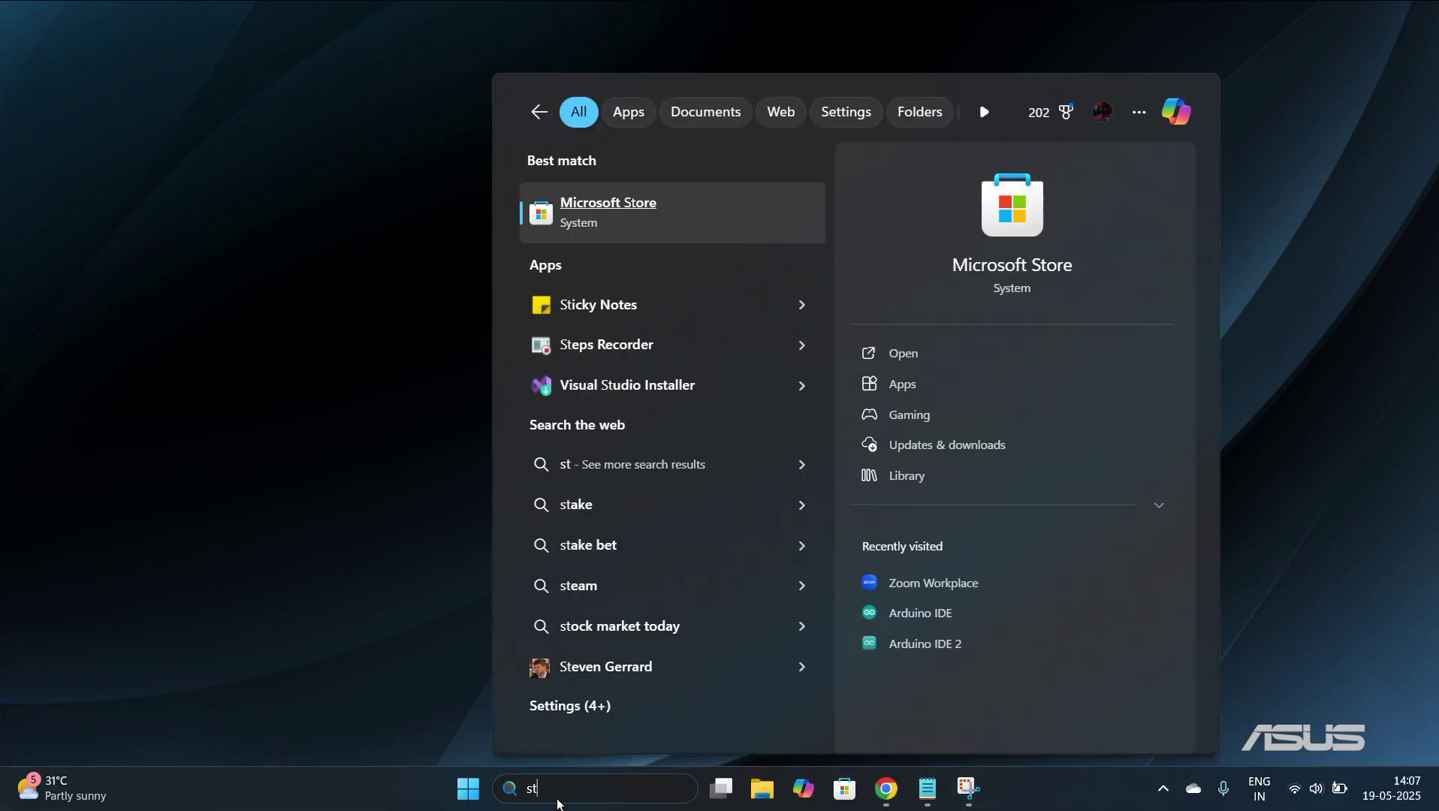
pyautogui.write('ore')
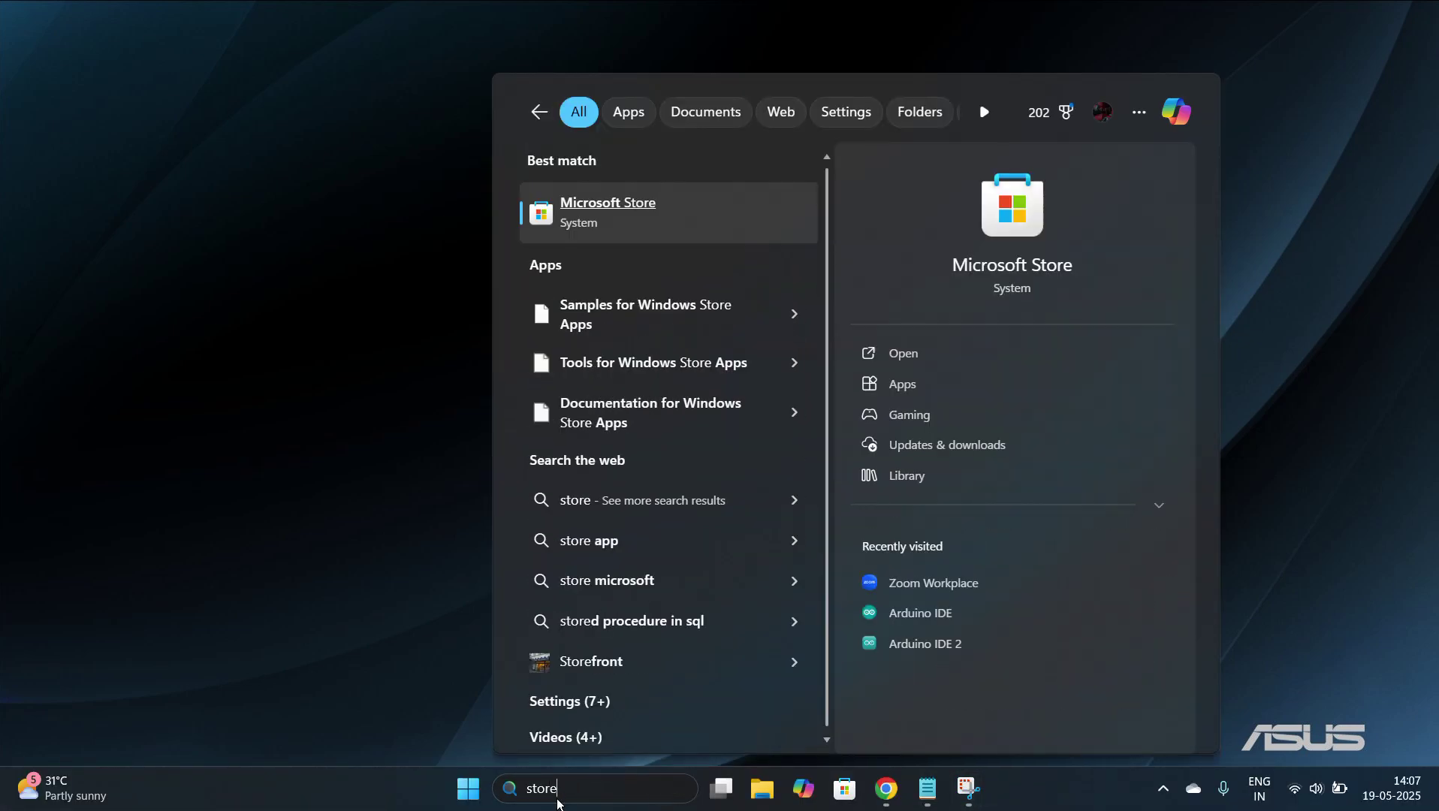
pyautogui.rightClick(608, 213)
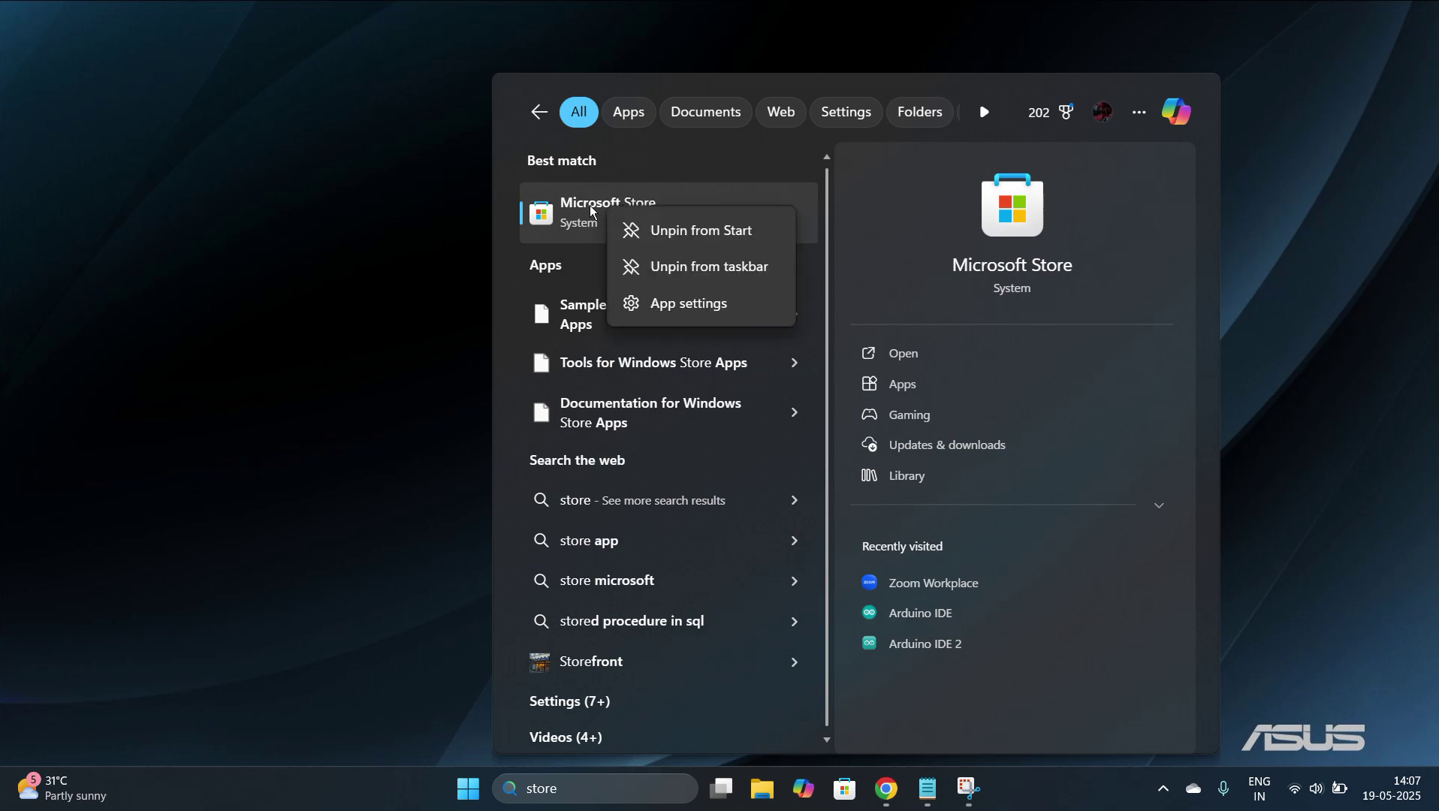
pyautogui.click(591, 210)
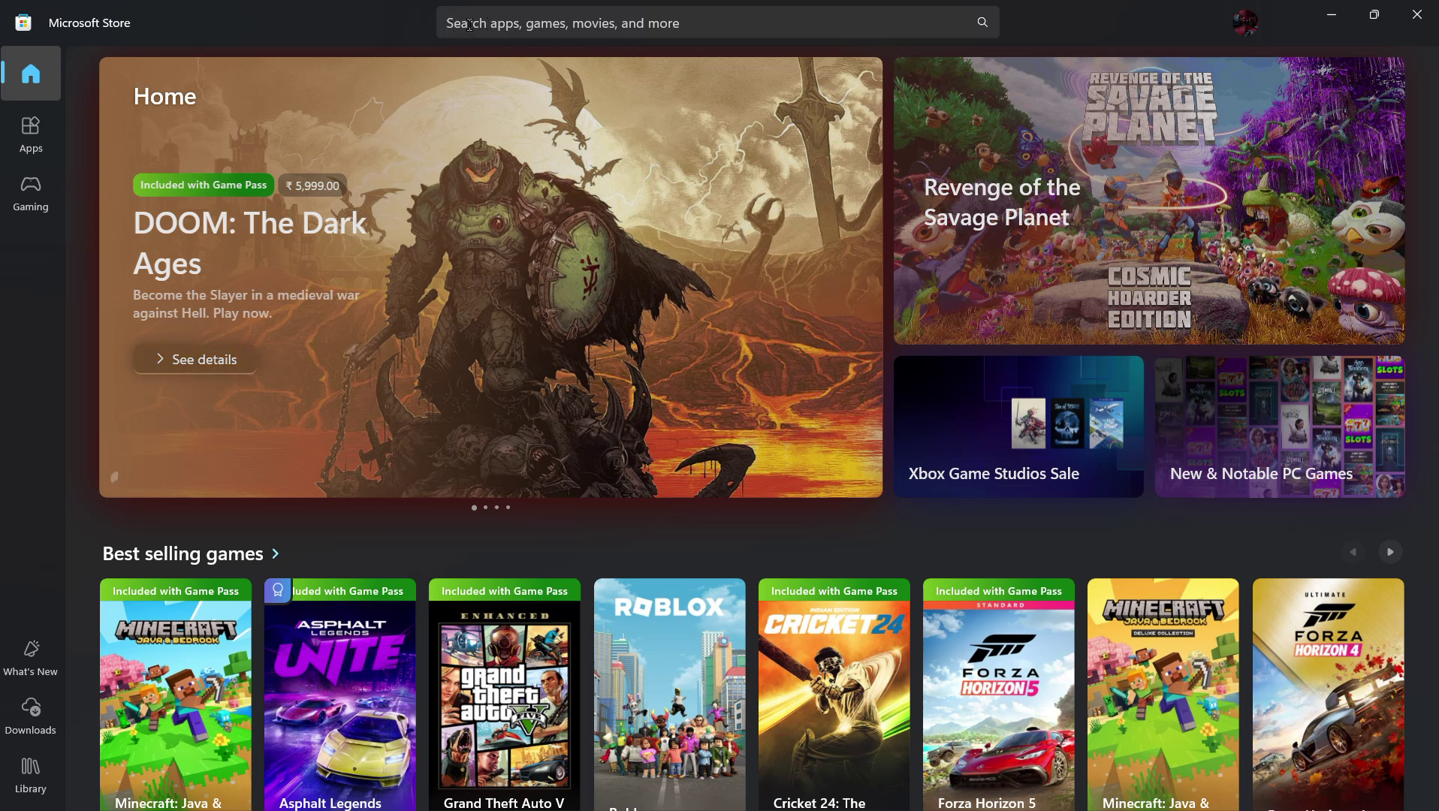
# Search Microsoft Store for 'firefox' and open the Mozilla Firefox result's details
pyautogui.click(520, 30)
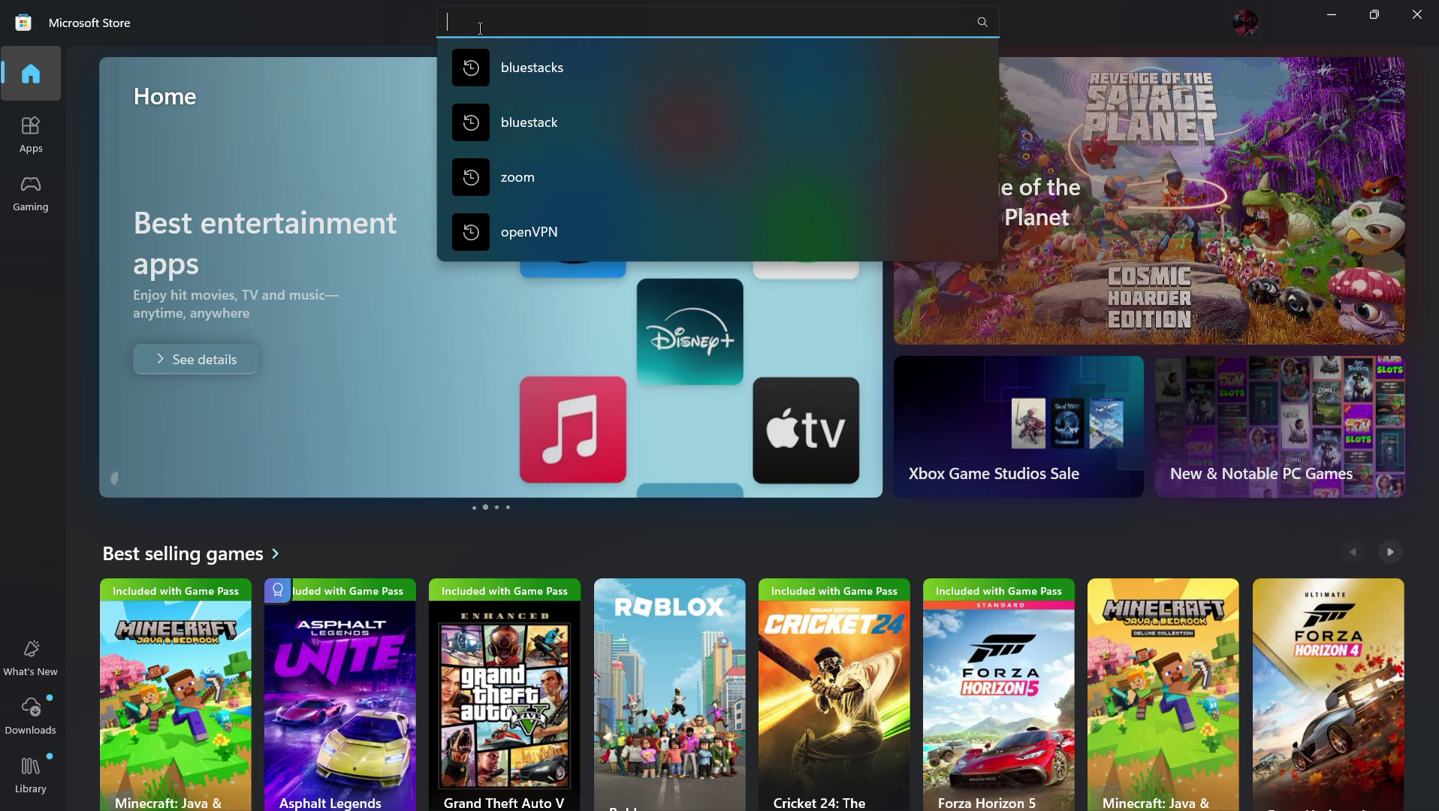
pyautogui.write('firefox')
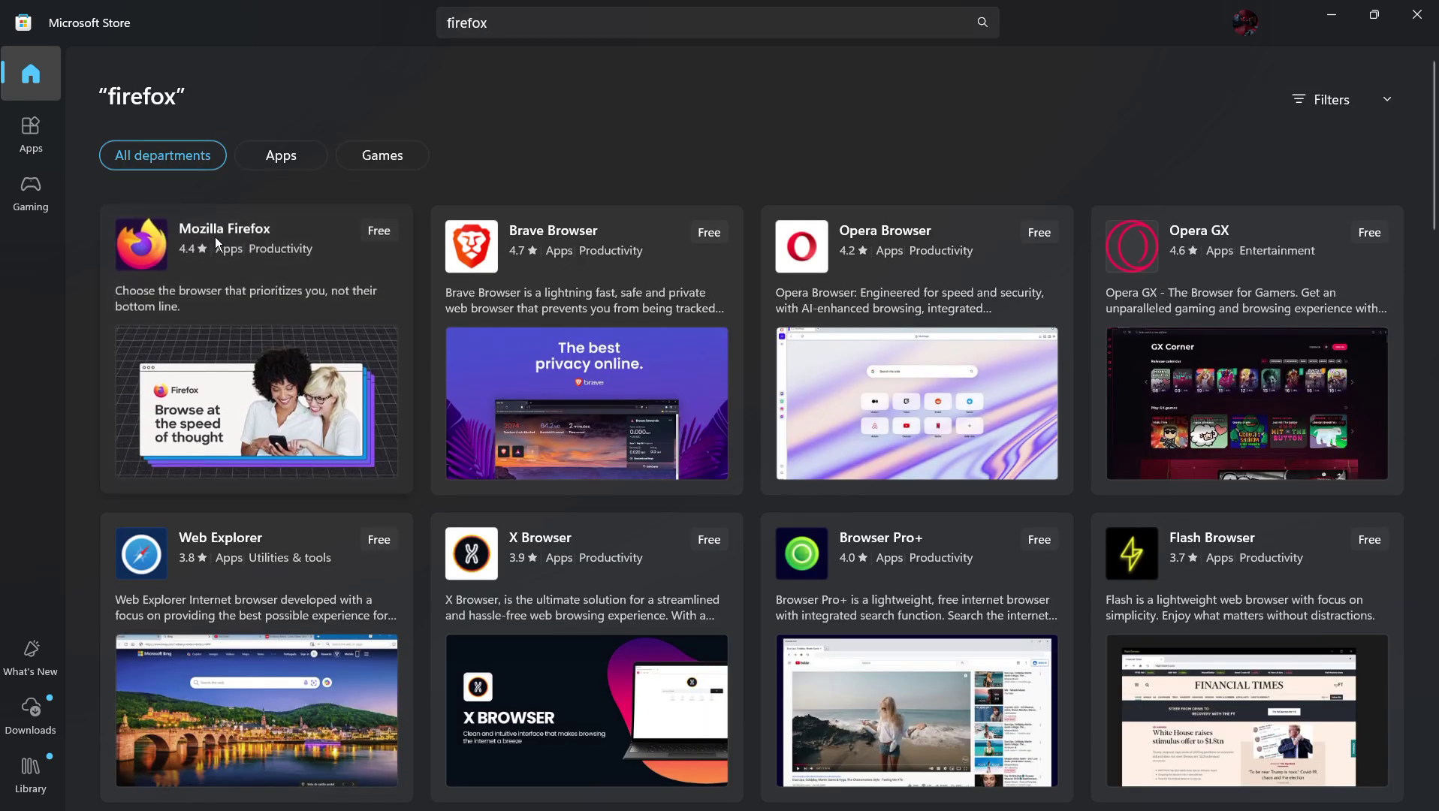
pyautogui.click(253, 242)
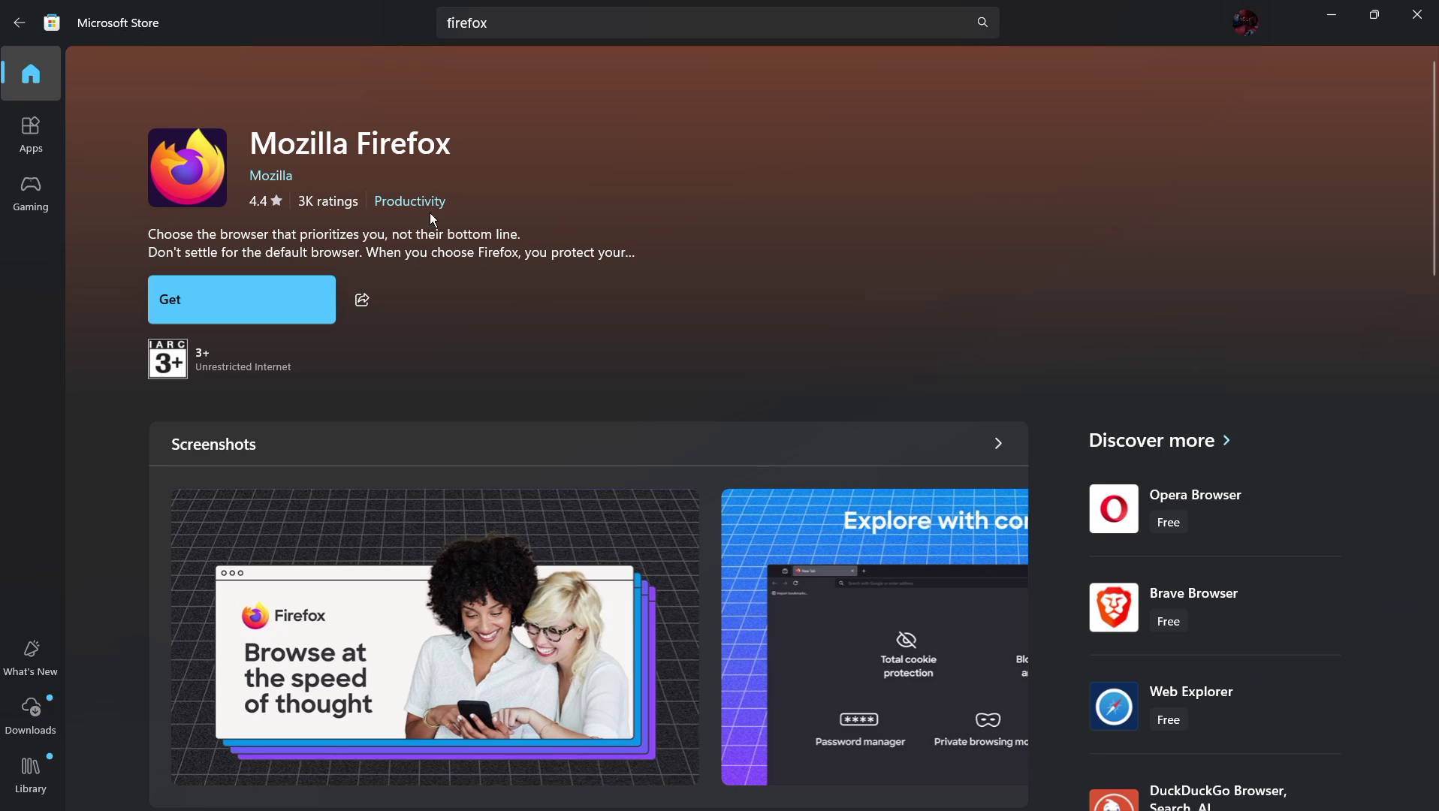
# Switch to Google Chrome and search Google for 'firefox download'
pyautogui.hotkey('alt', 'Tab')
pyautogui.hotkey('alt', 'Tab')
pyautogui.hotkey('alt', 'Tab')
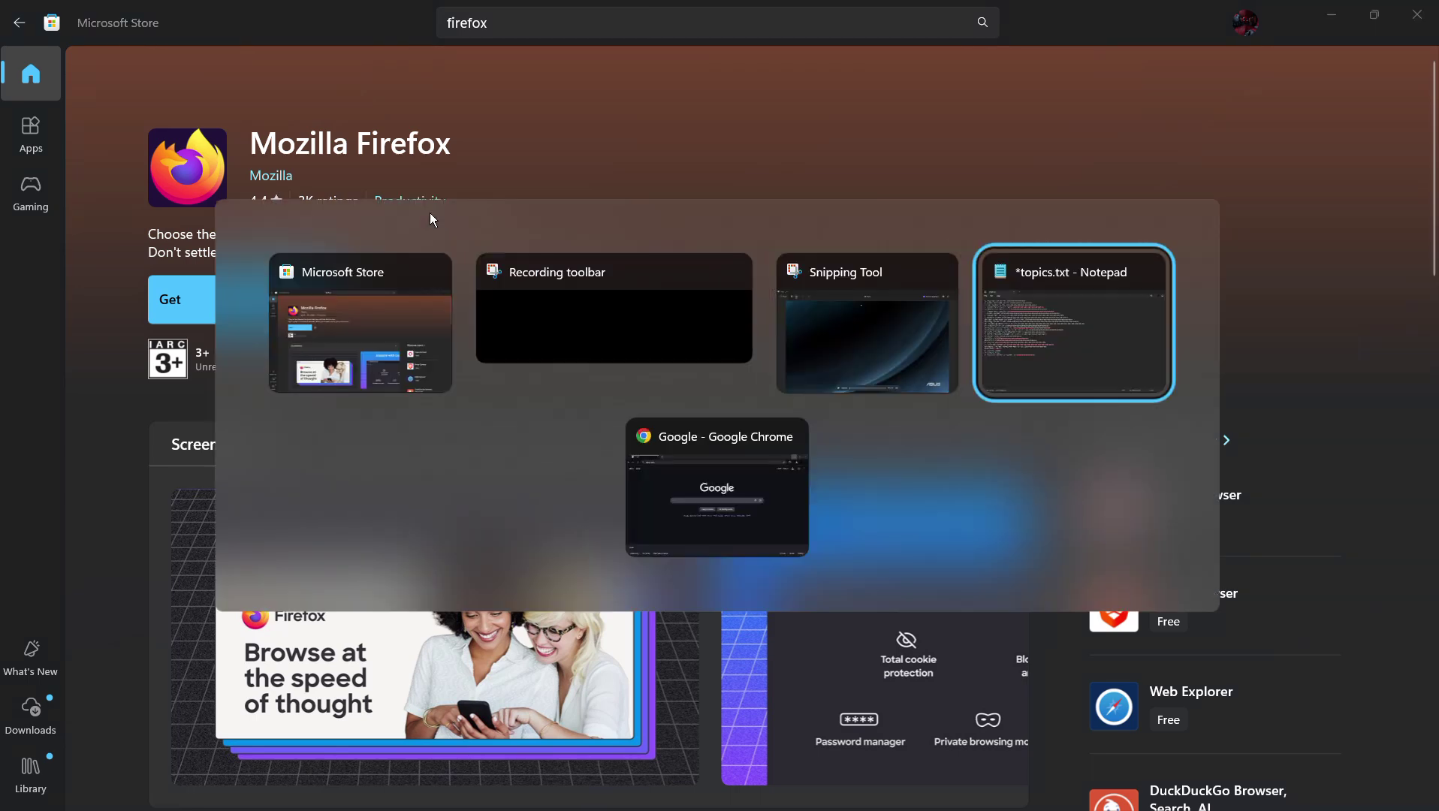
pyautogui.hotkey('alt', 'Tab')
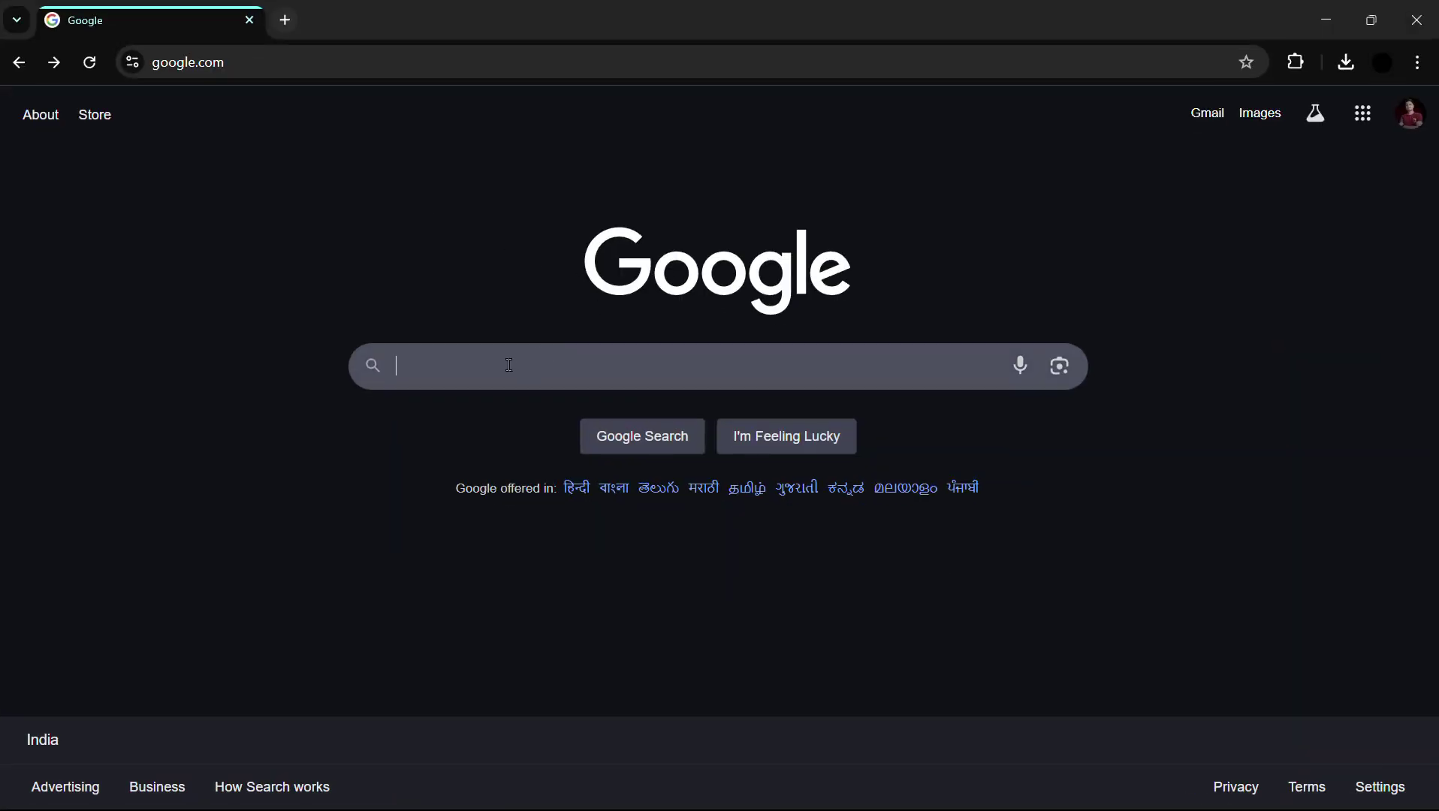
pyautogui.click(510, 365)
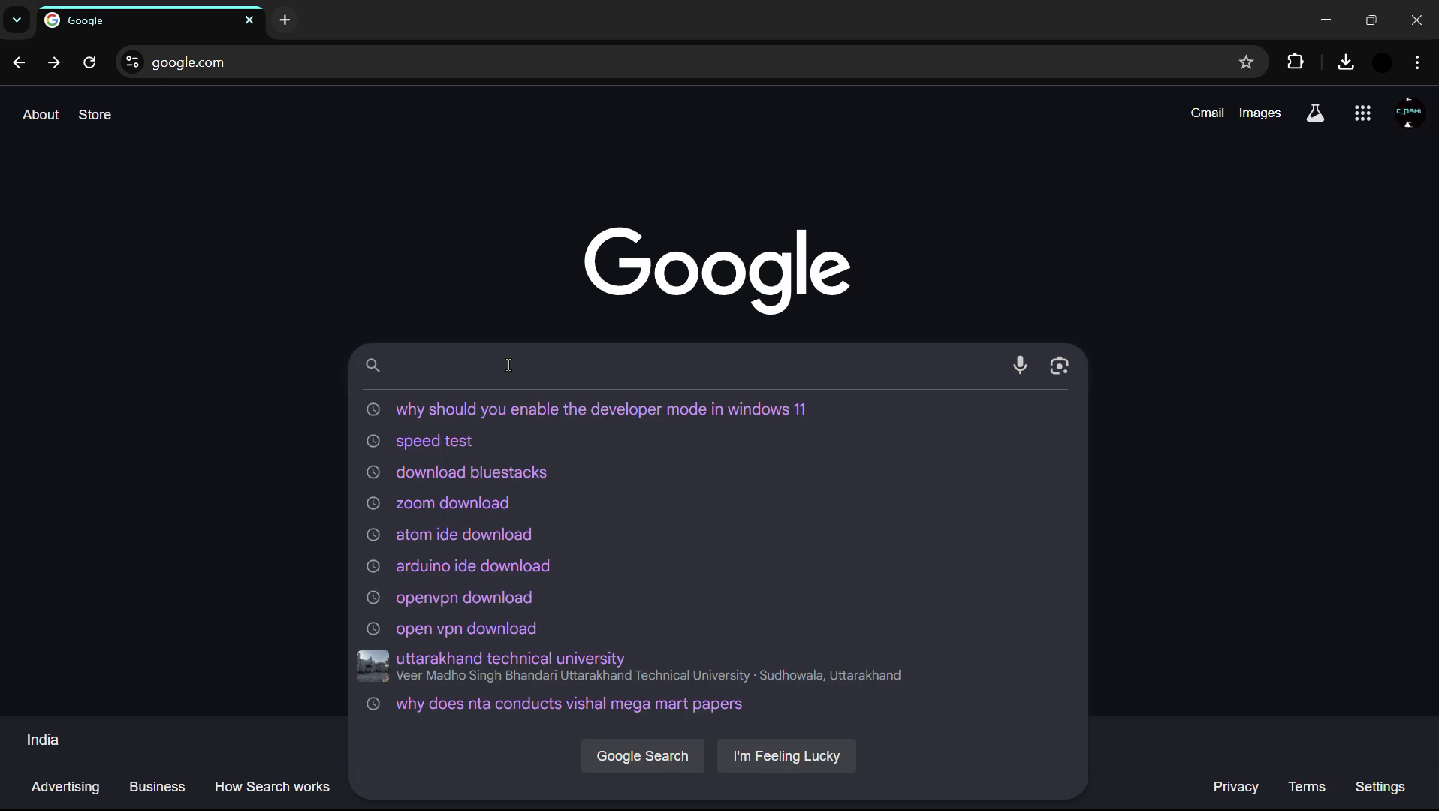
pyautogui.press('Escape')
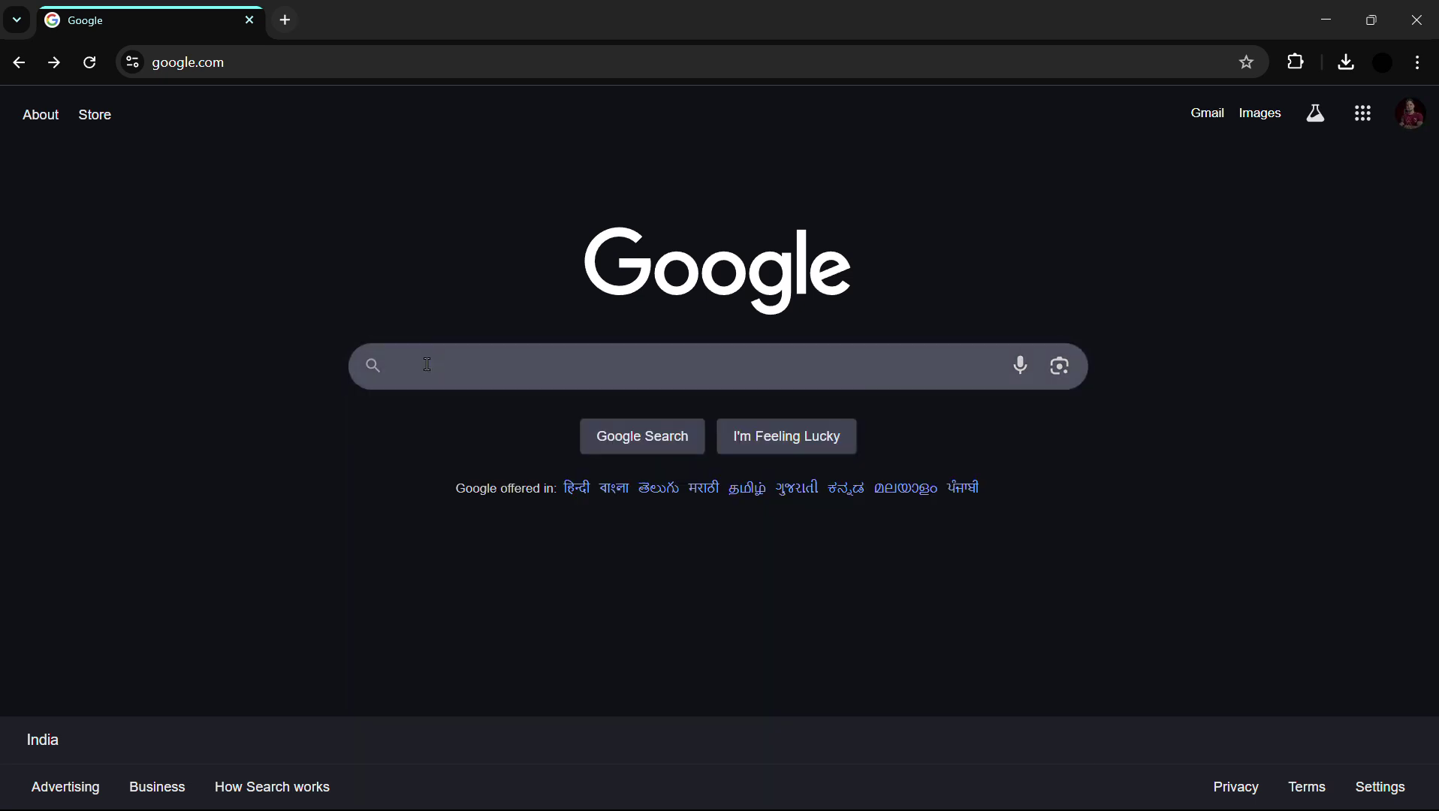
pyautogui.click(428, 366)
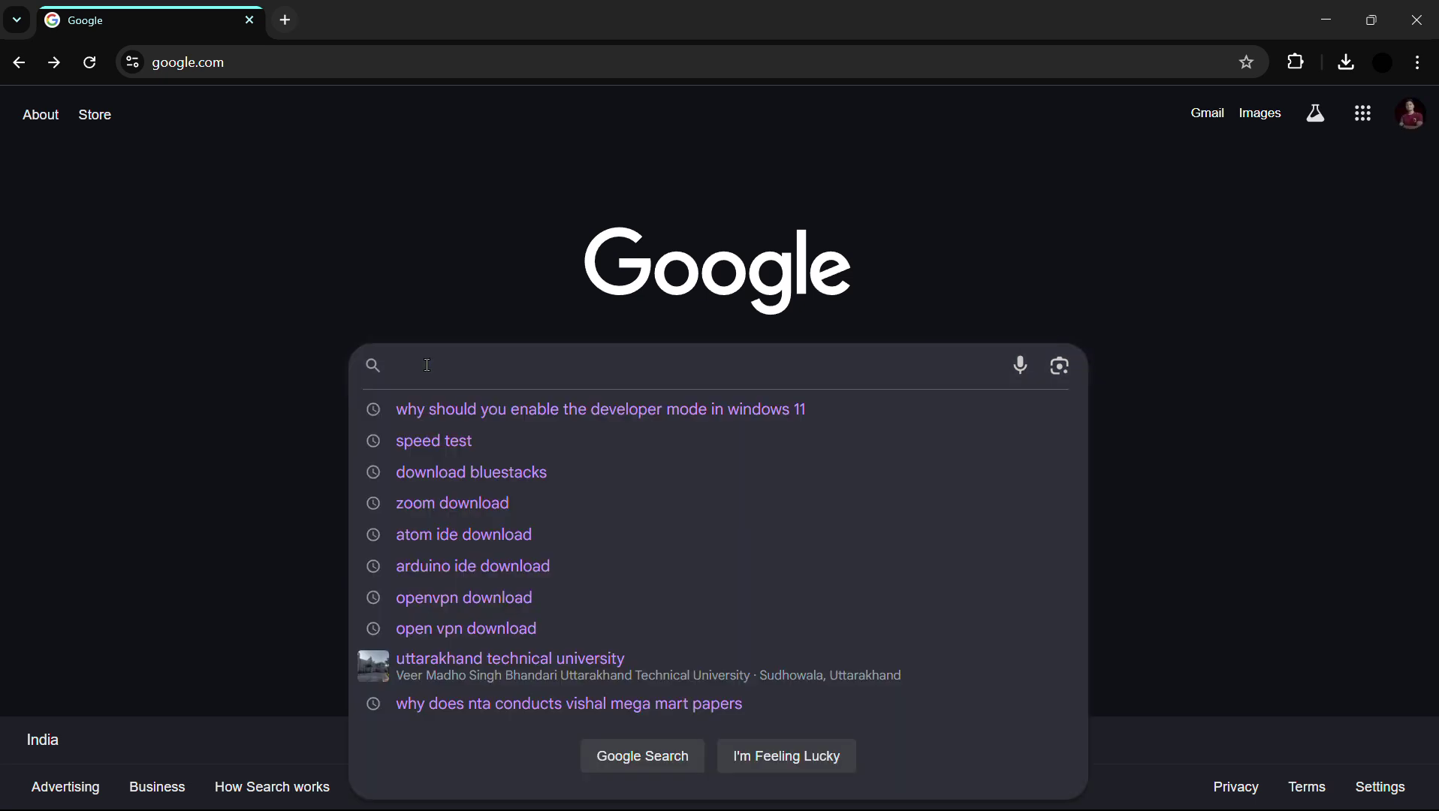
pyautogui.write('firef')
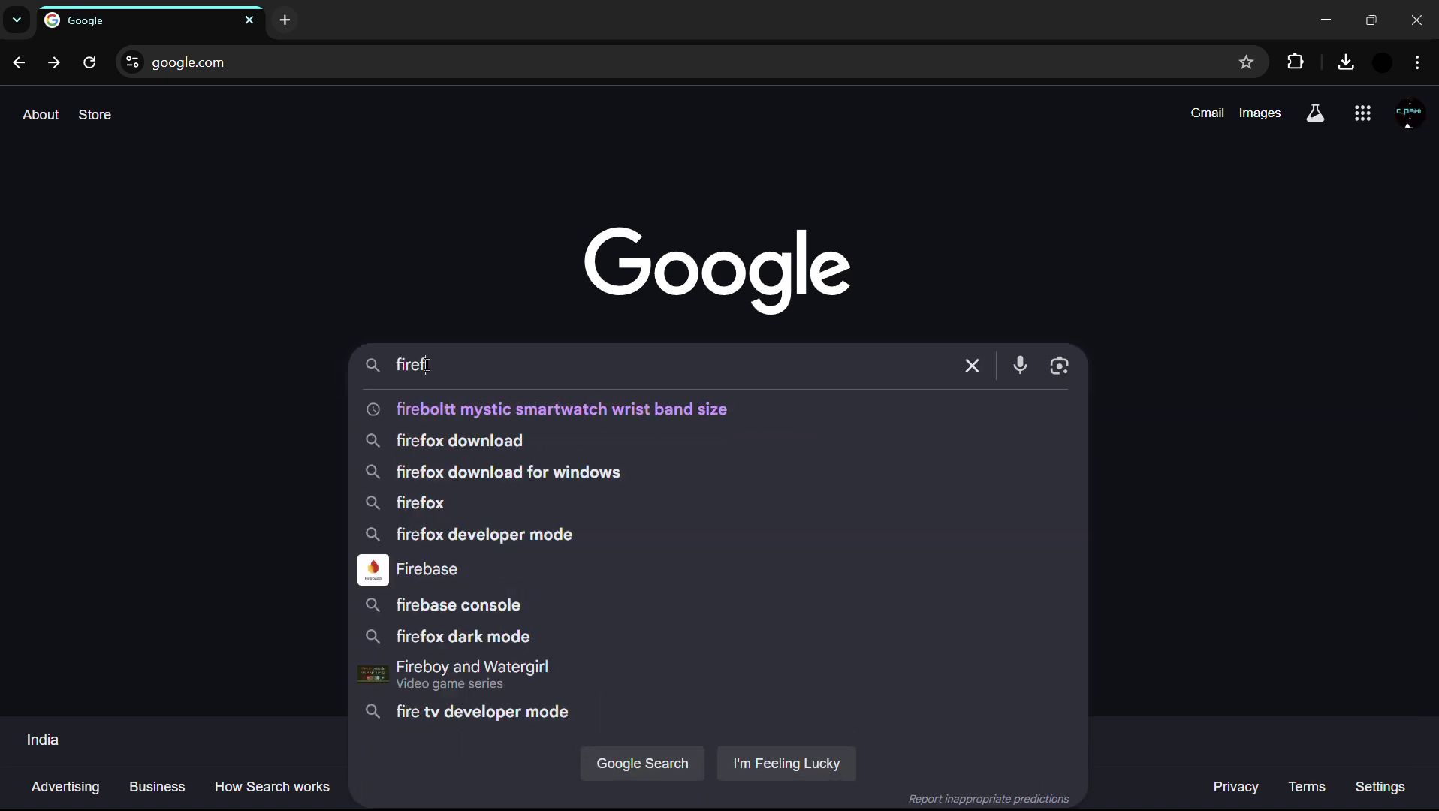
pyautogui.write('ox dow')
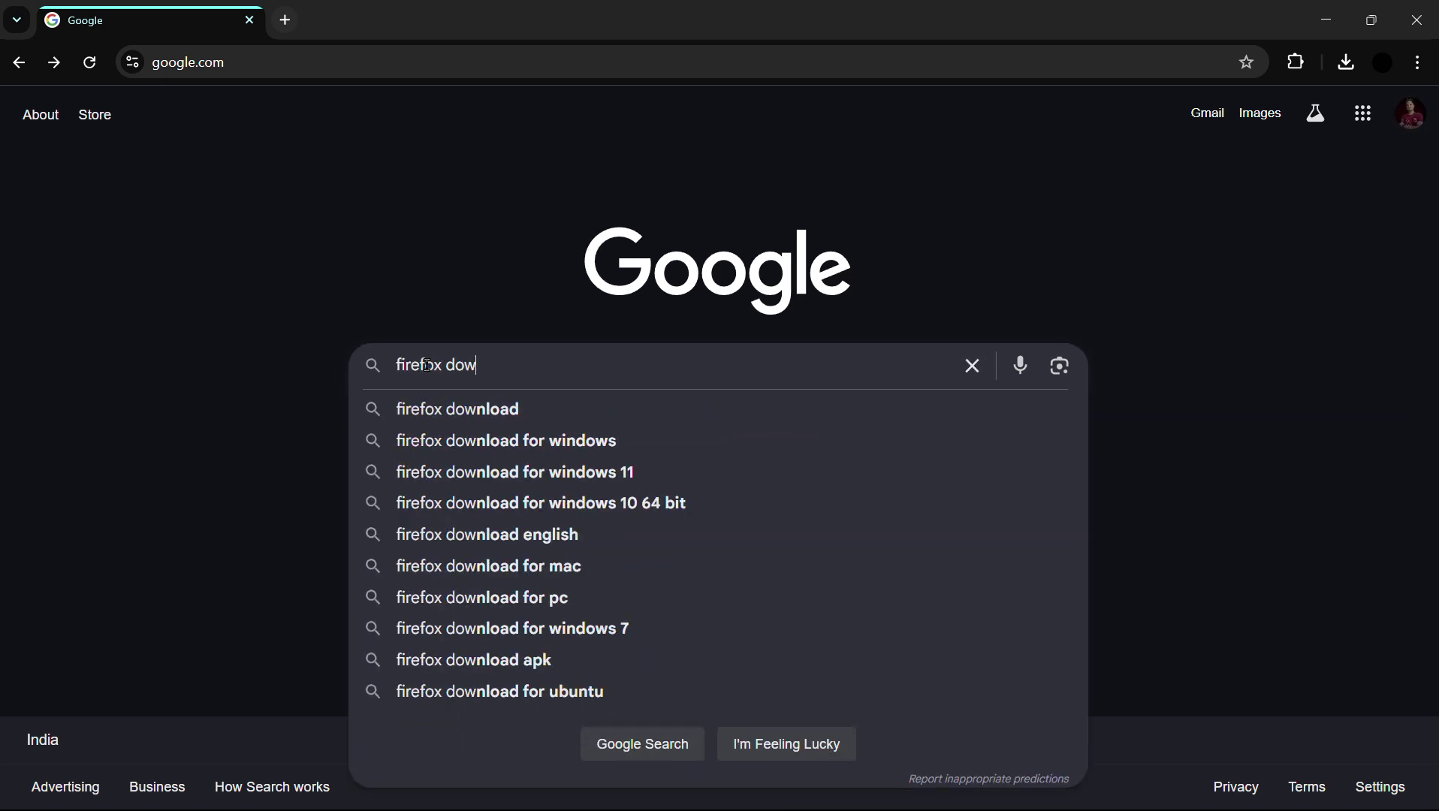
pyautogui.write('nload')
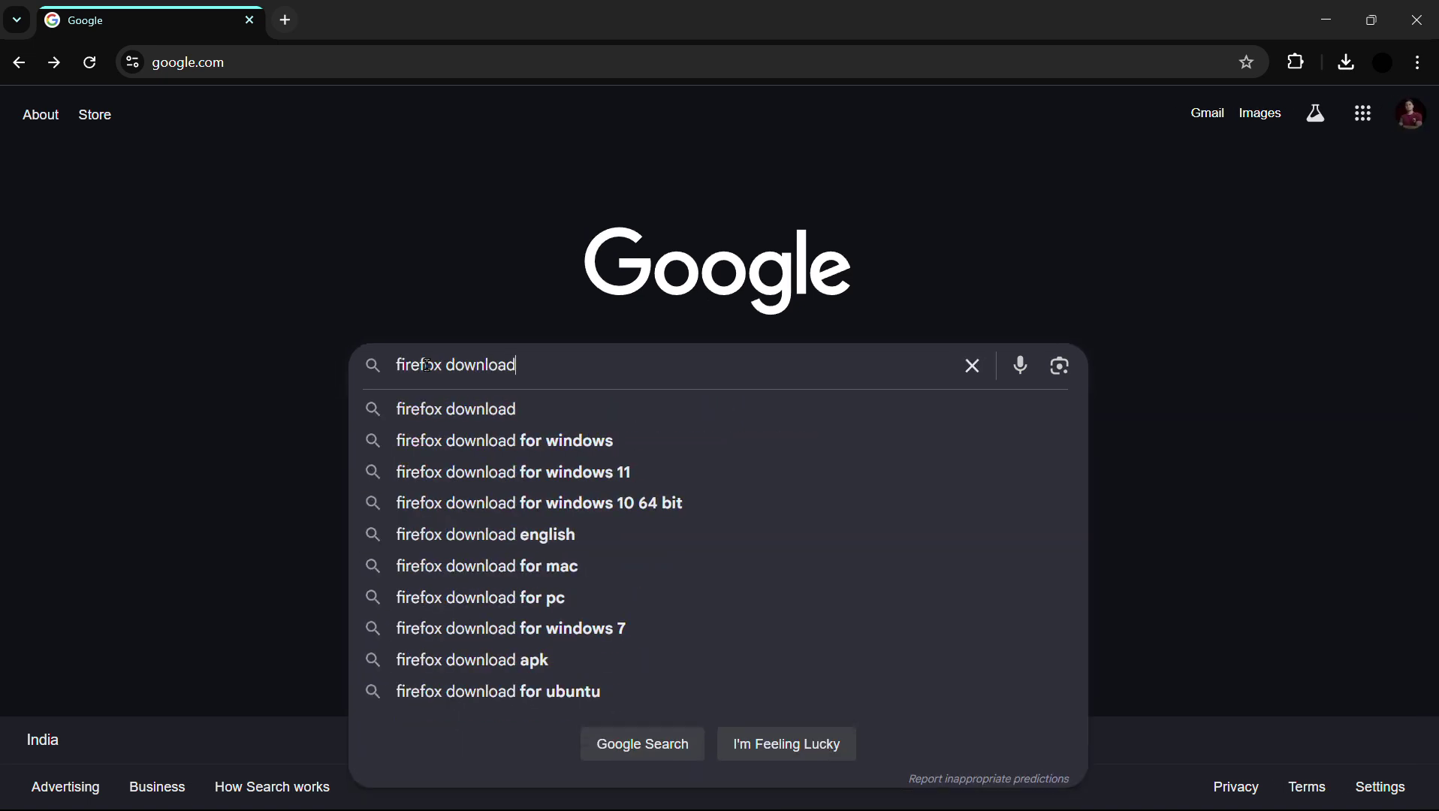
pyautogui.press('Return')
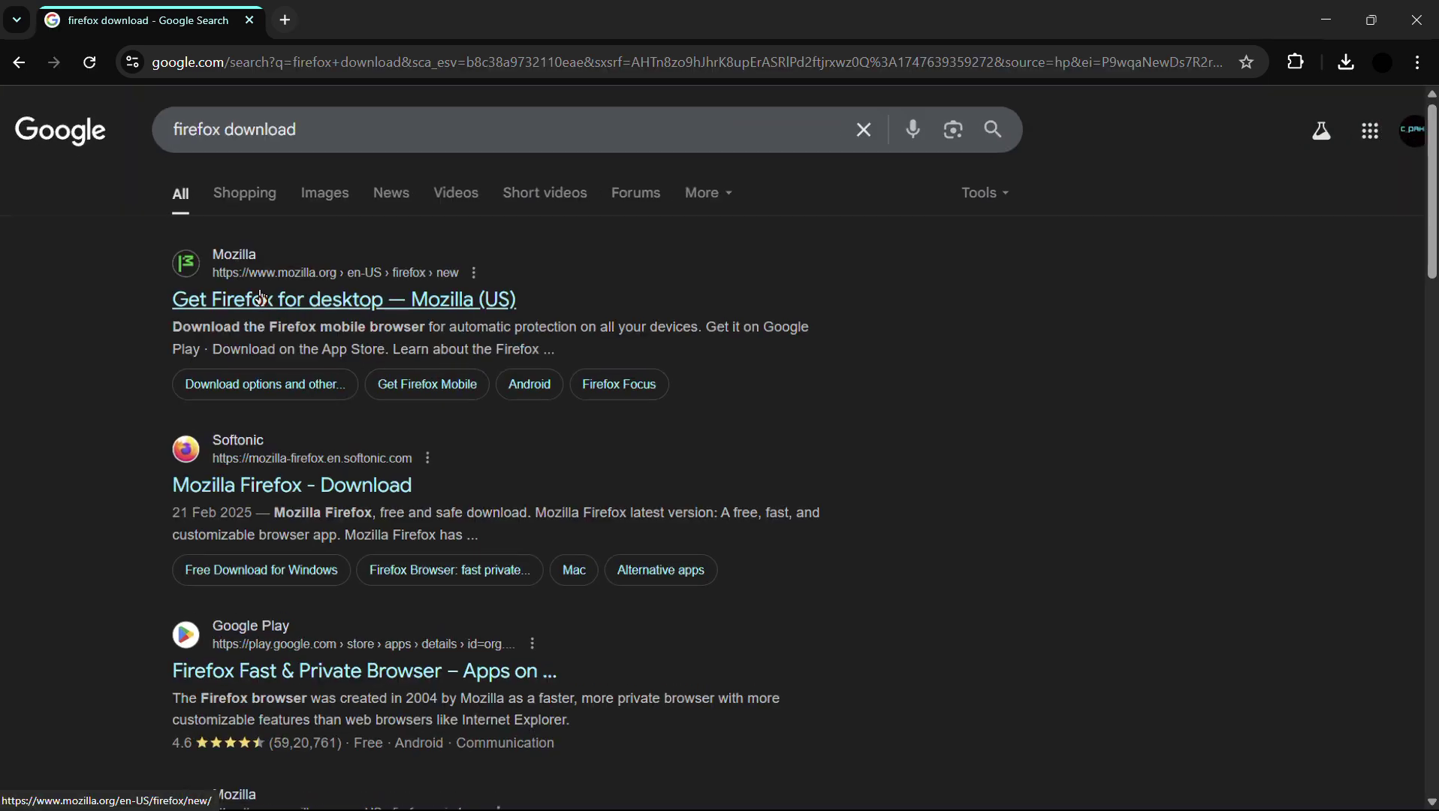
# Open the 'Get Firefox for desktop — Mozilla (US)' search result
pyautogui.scroll(5, 261, 297)
pyautogui.scroll(1, 264, 302)
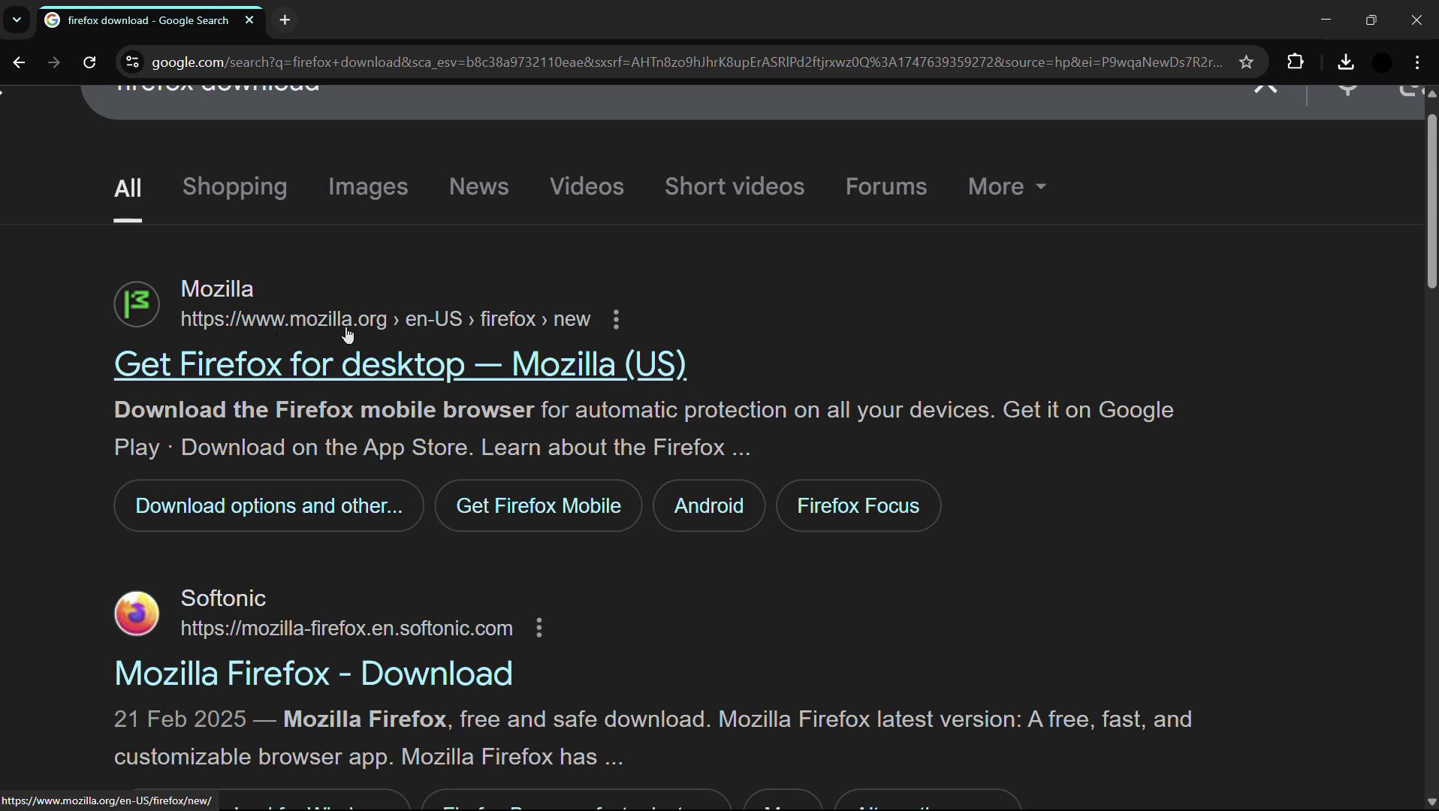
pyautogui.click(327, 365)
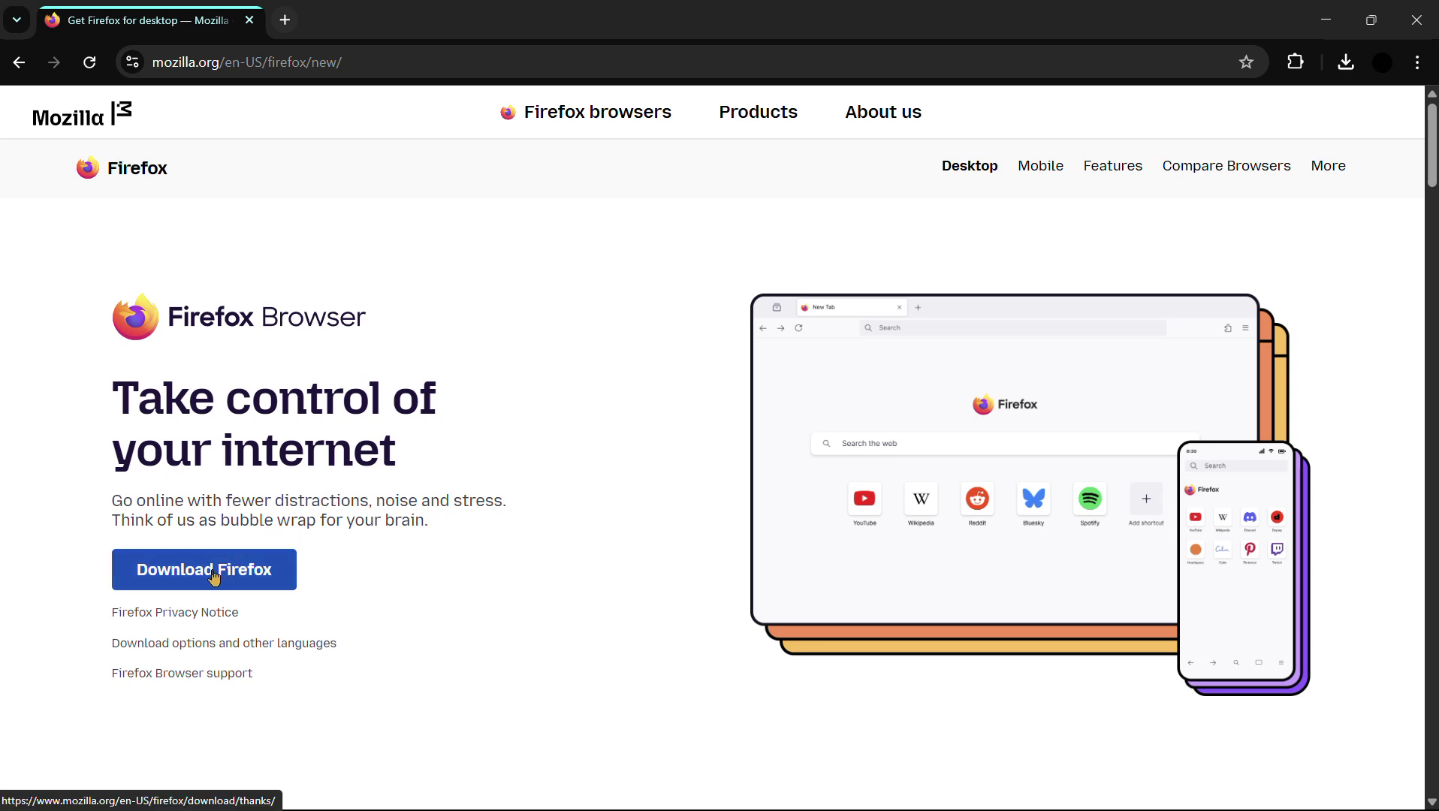
# Download Firefox Installer.exe and run it from Chrome's downloads bubble
pyautogui.click(236, 578)
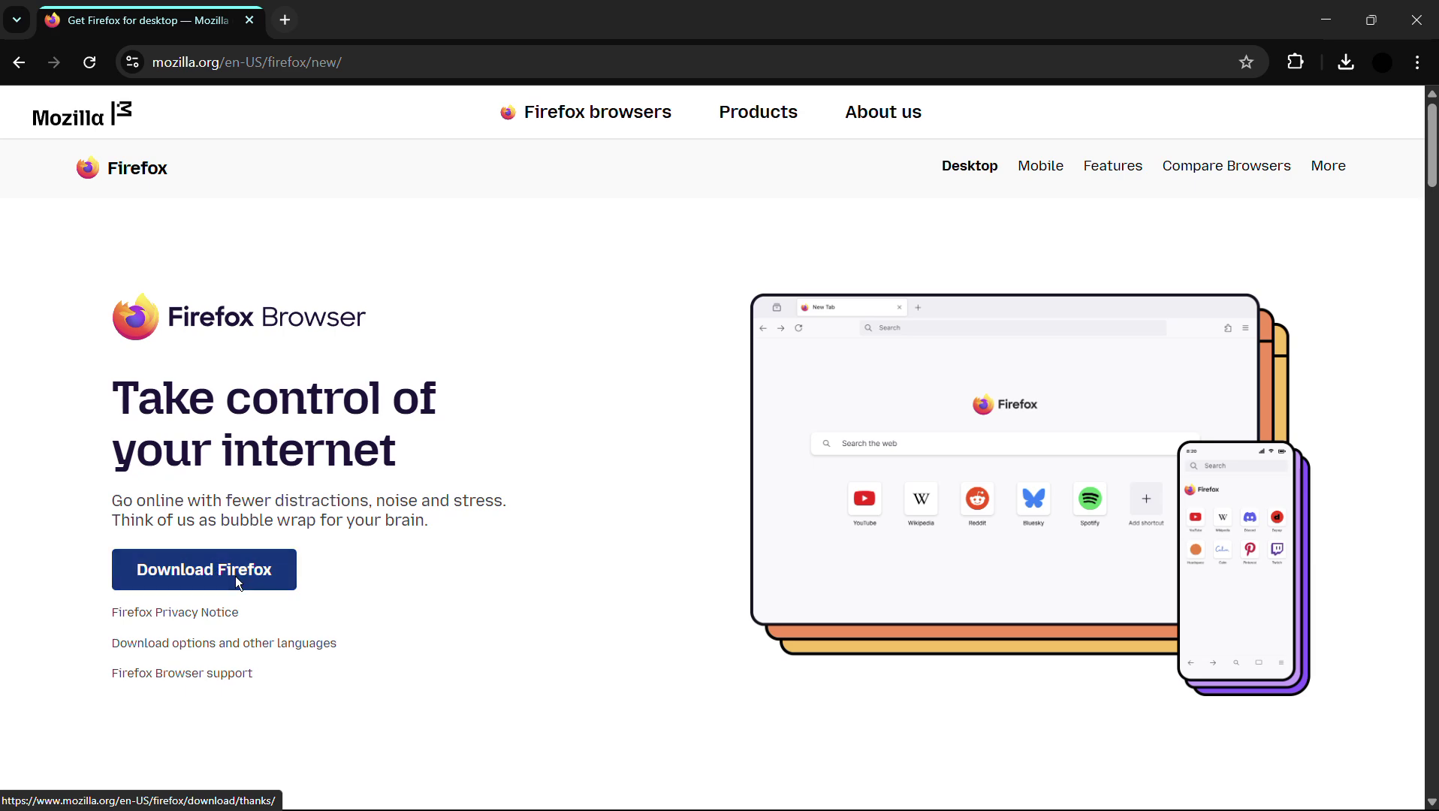
pyautogui.scroll(-5, 702, 573)
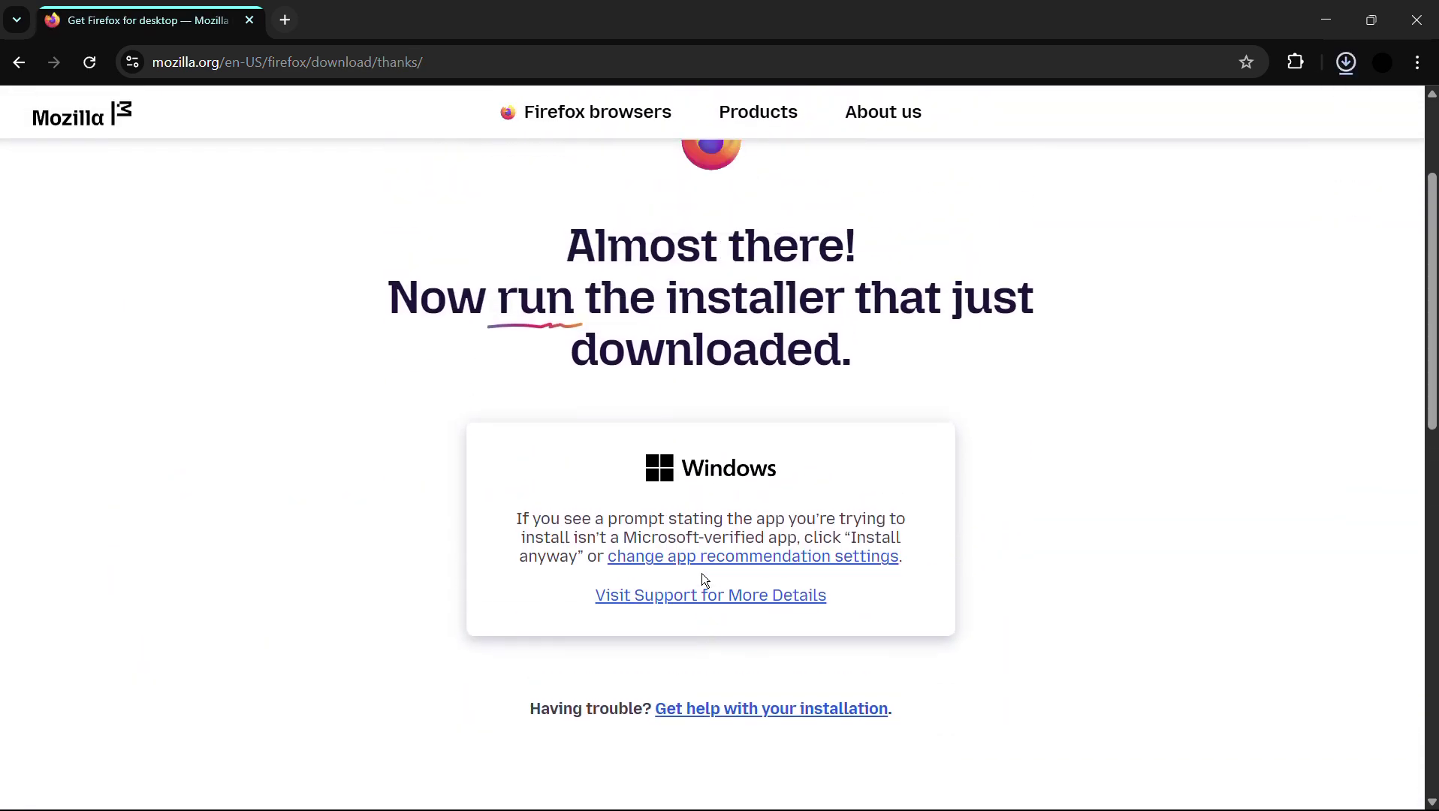
pyautogui.scroll(1, 701, 573)
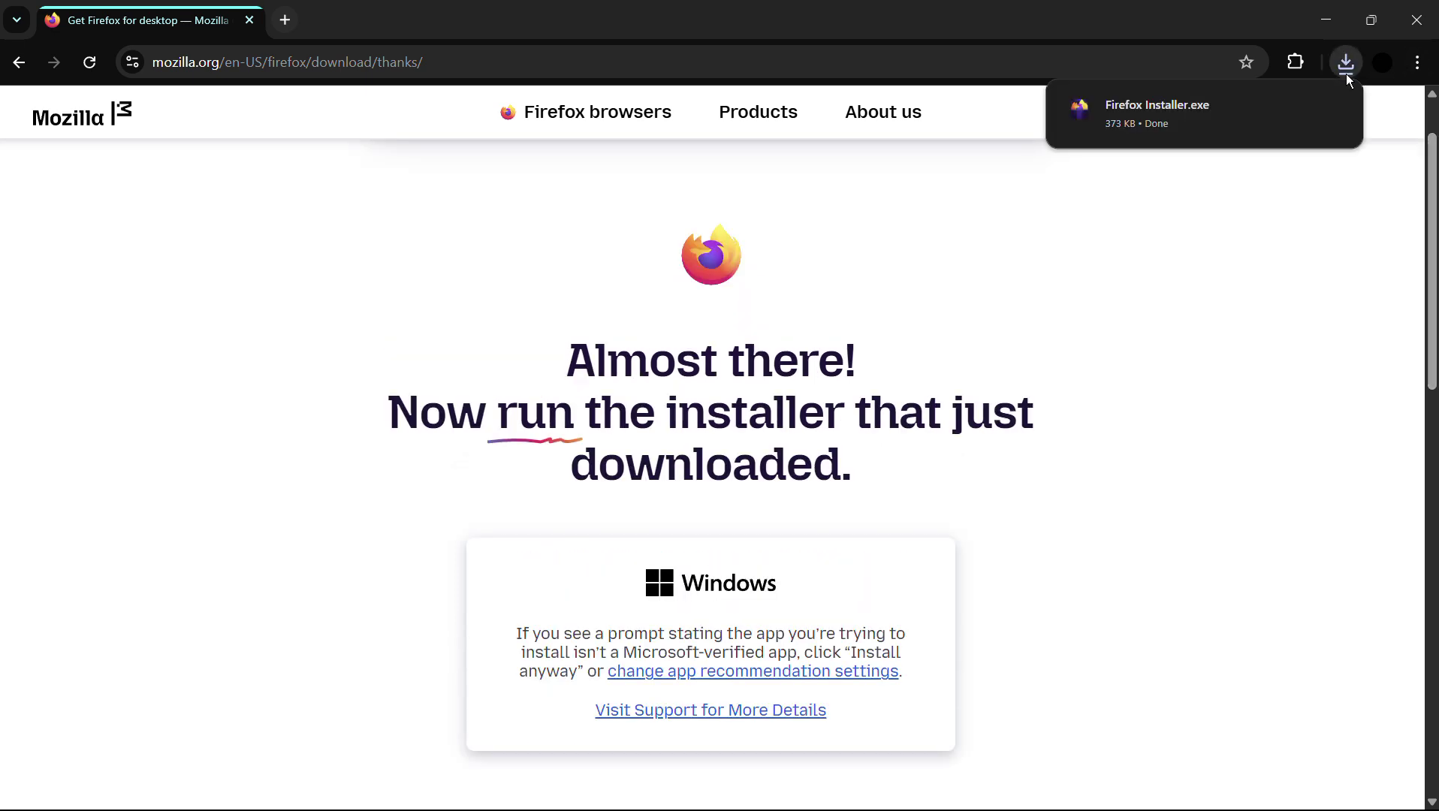
pyautogui.moveTo(1255, 124)
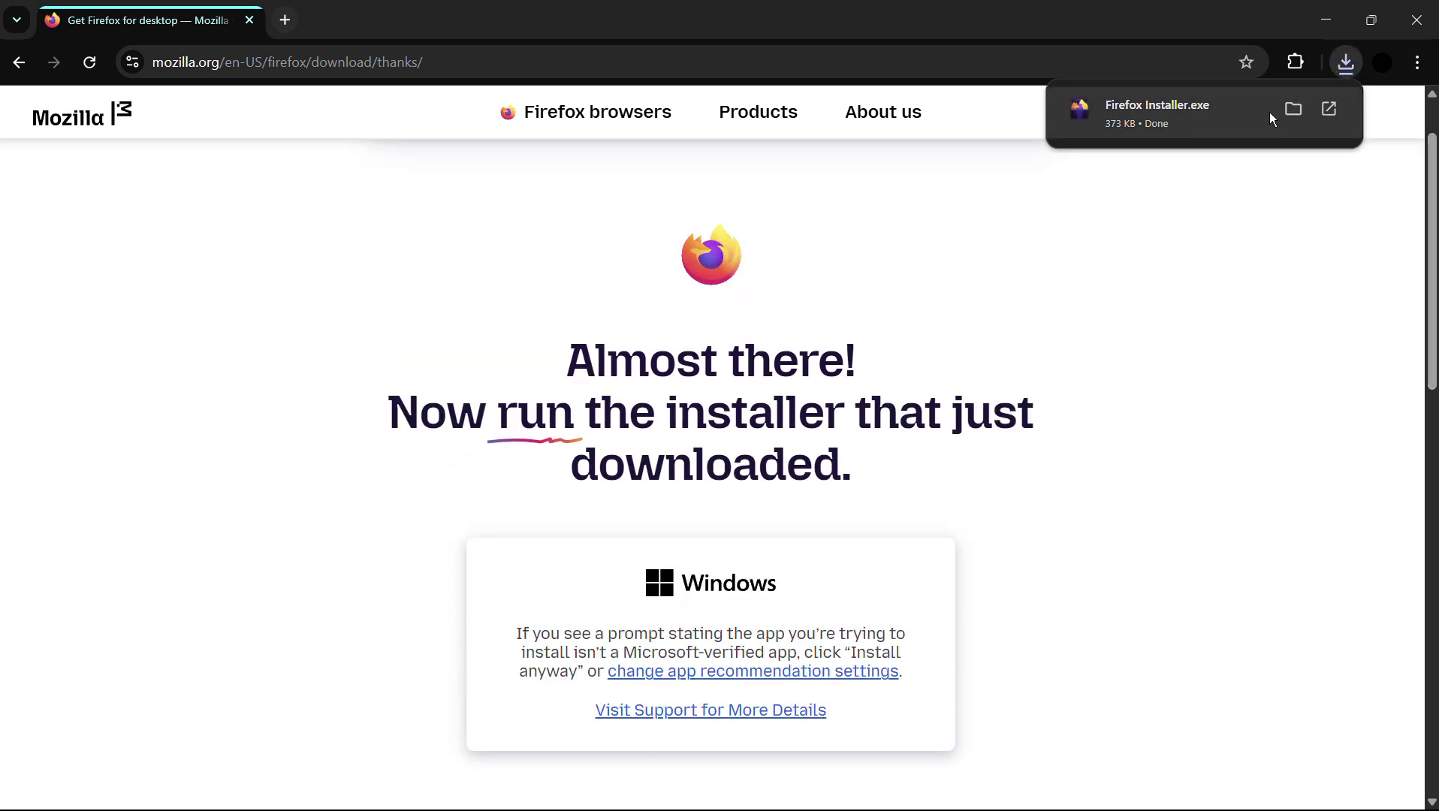
pyautogui.click(1330, 109)
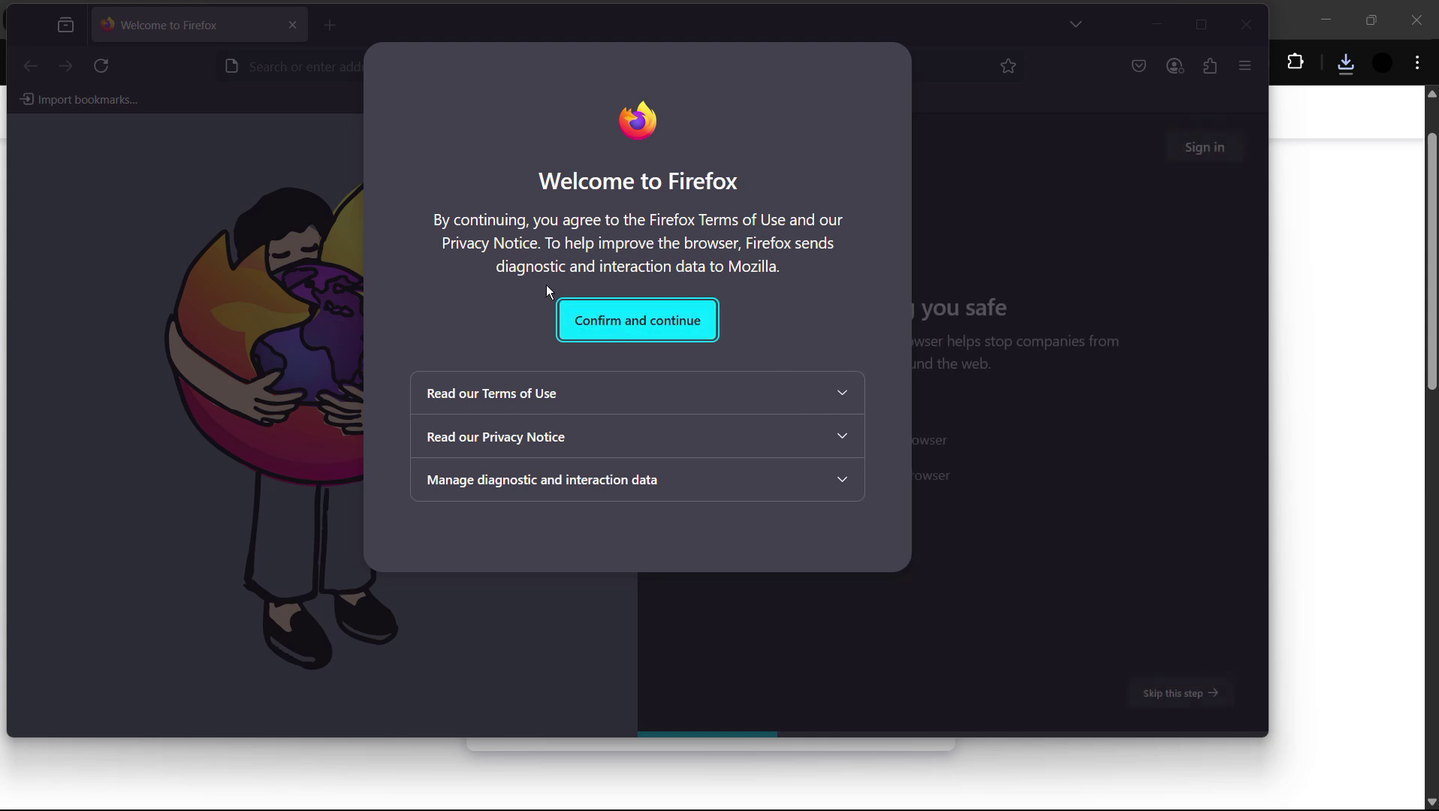
# Accept the terms, maximize, untick taskbar pinning, default browser and import, save, then open a new tab
pyautogui.click(613, 330)
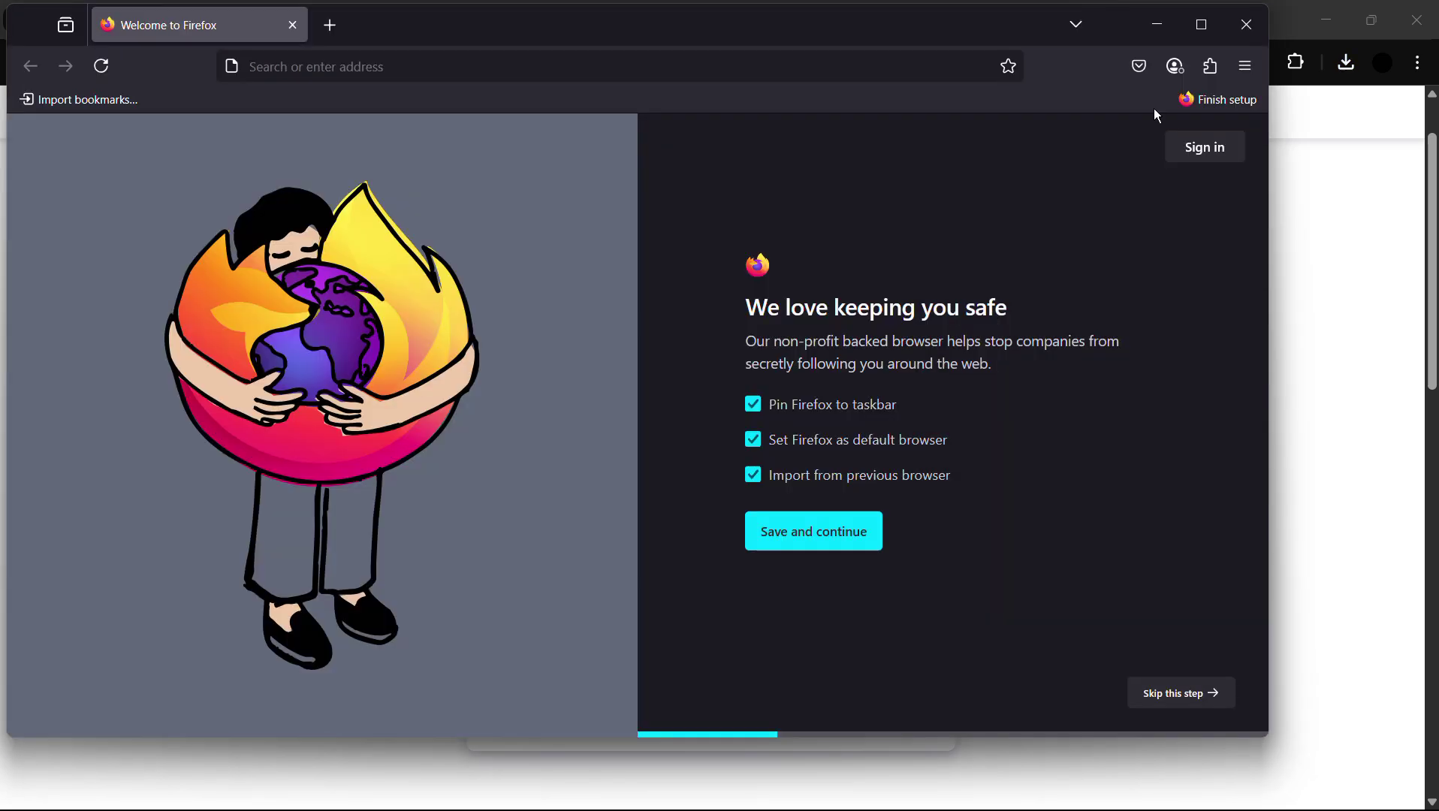
pyautogui.click(1201, 24)
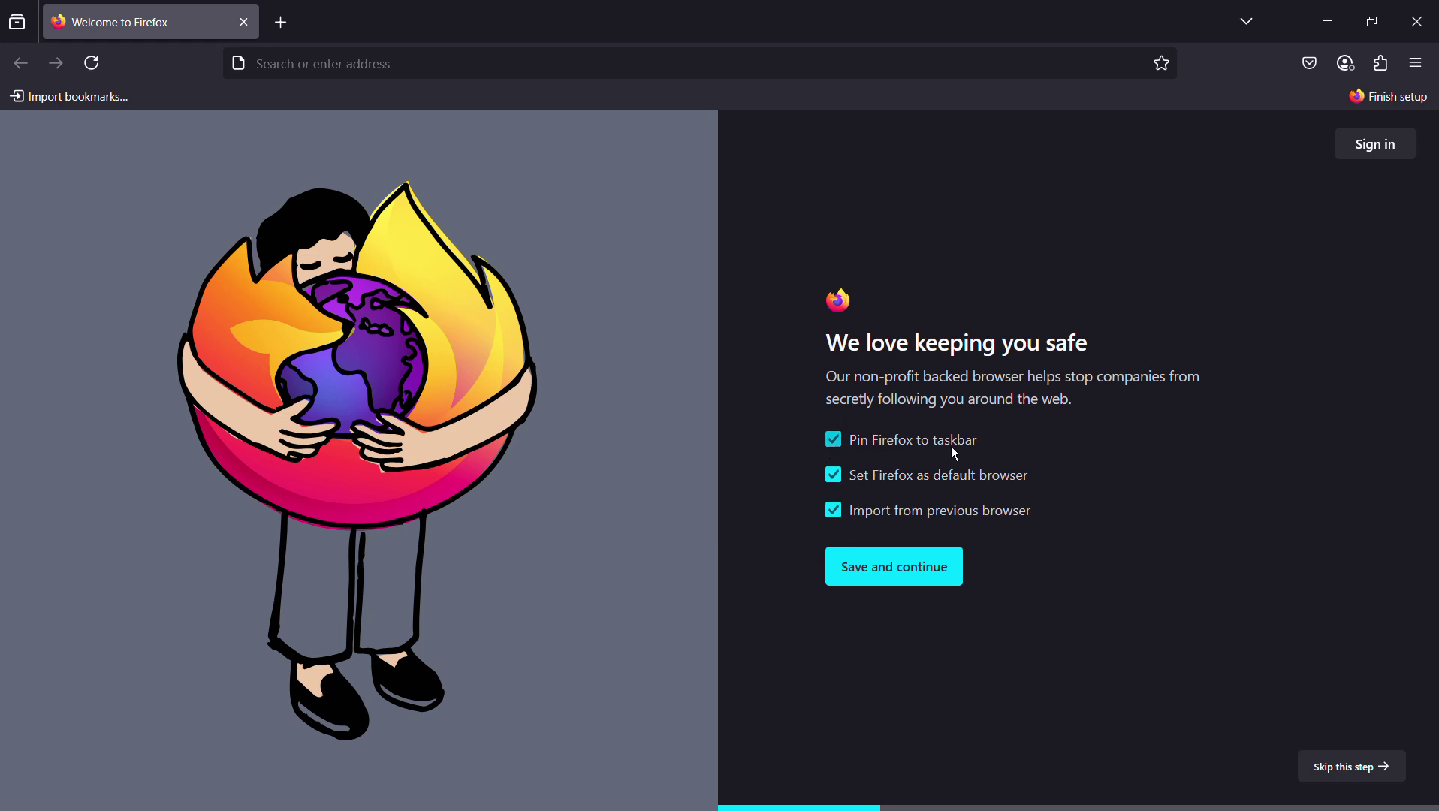
pyautogui.click(838, 441)
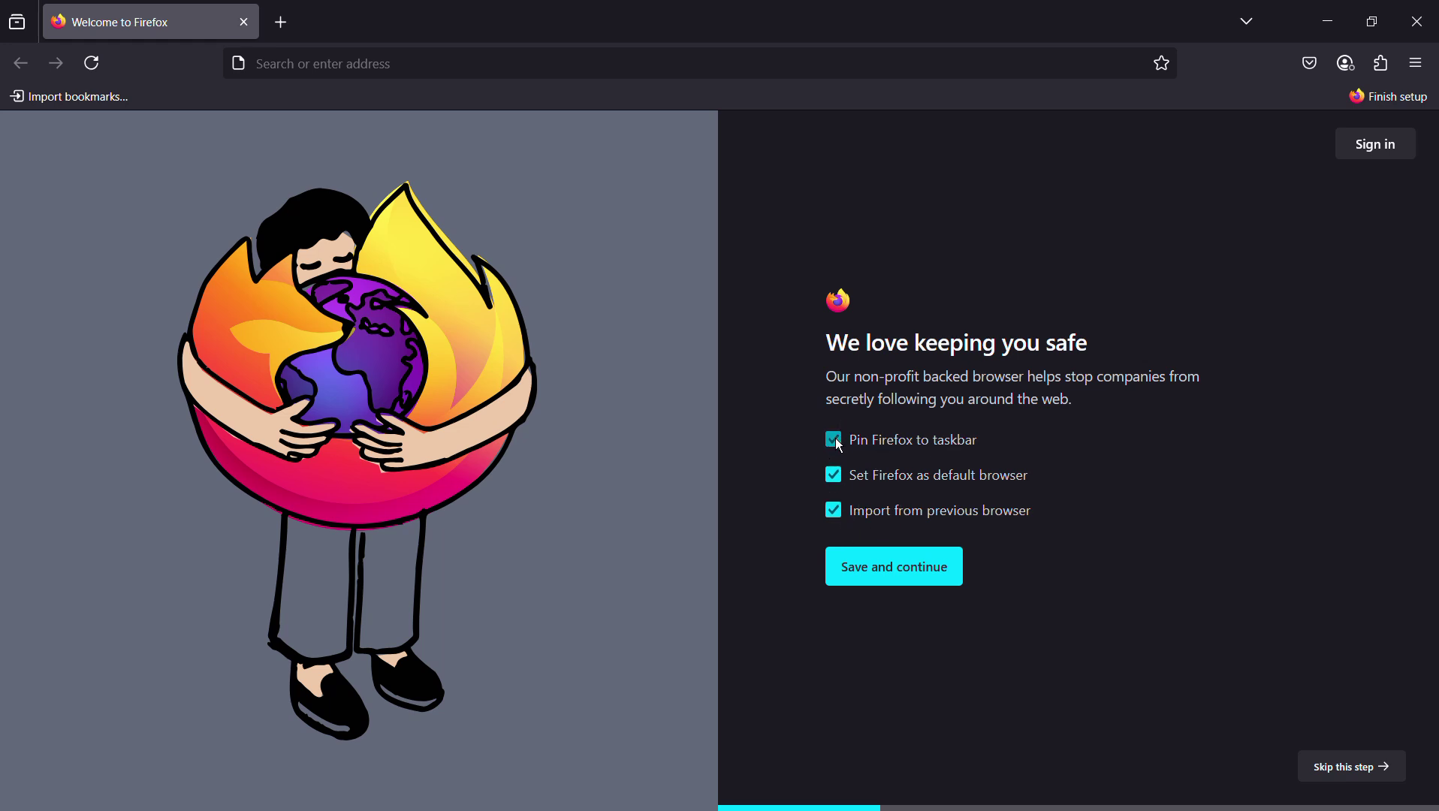
pyautogui.click(837, 479)
pyautogui.click(833, 513)
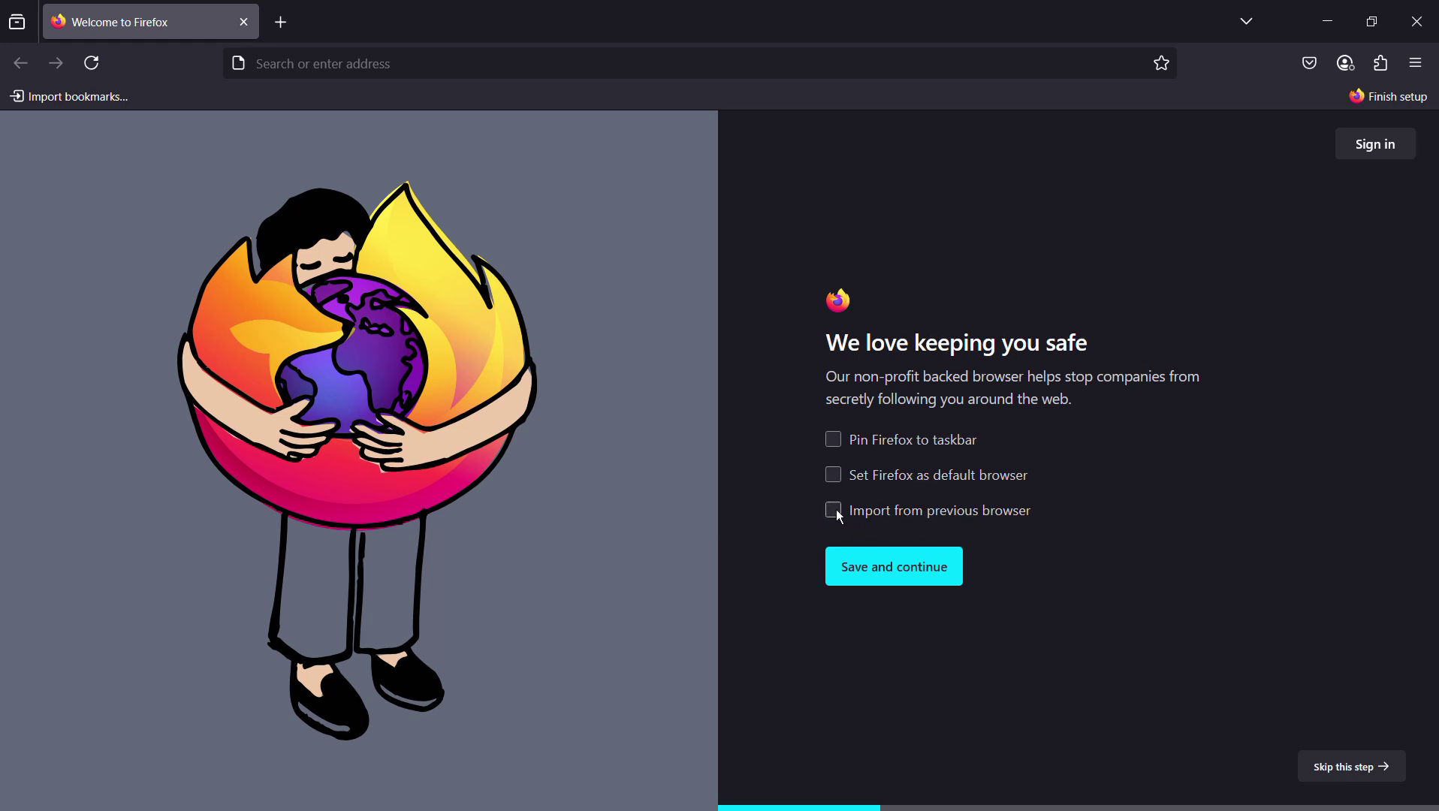
pyautogui.click(852, 569)
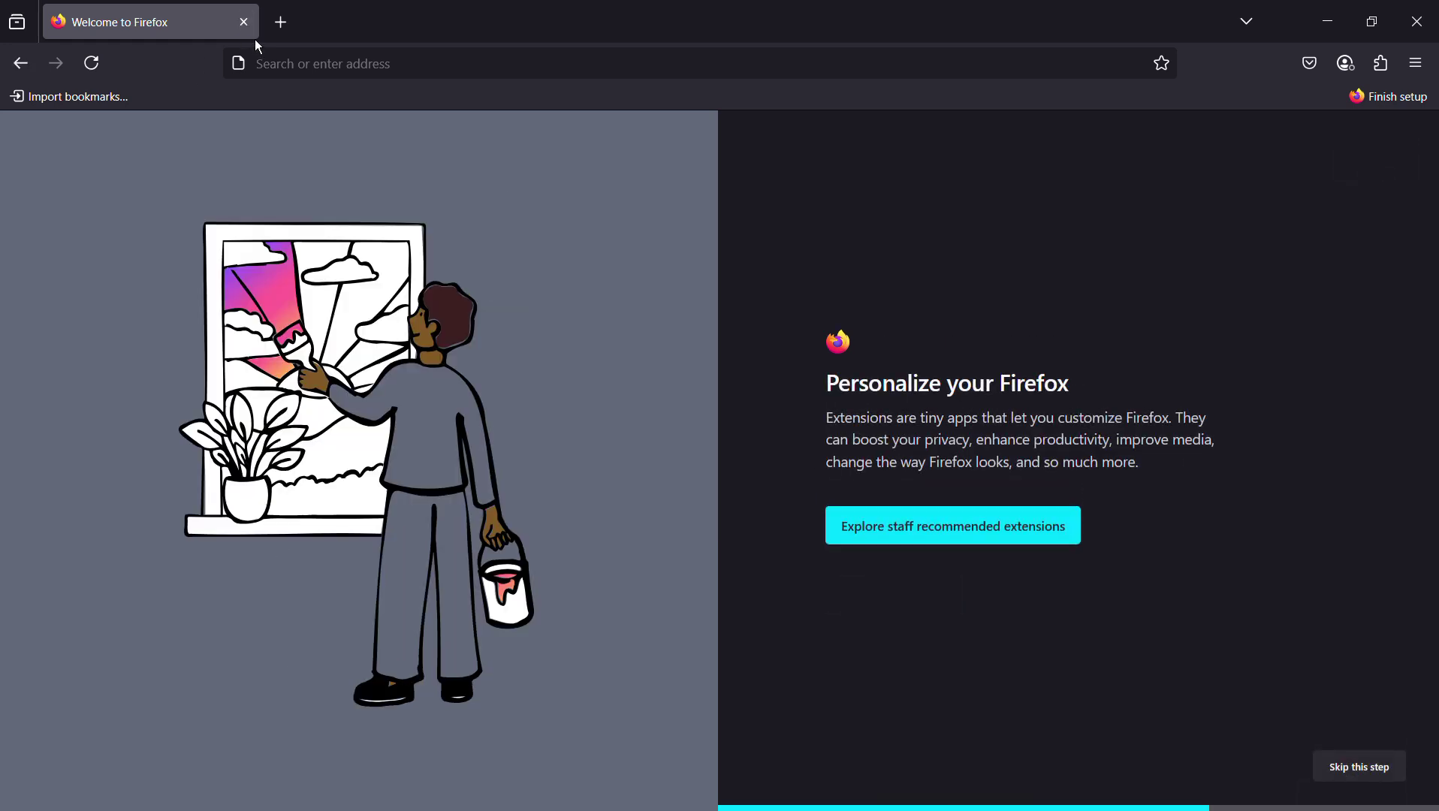
pyautogui.click(281, 24)
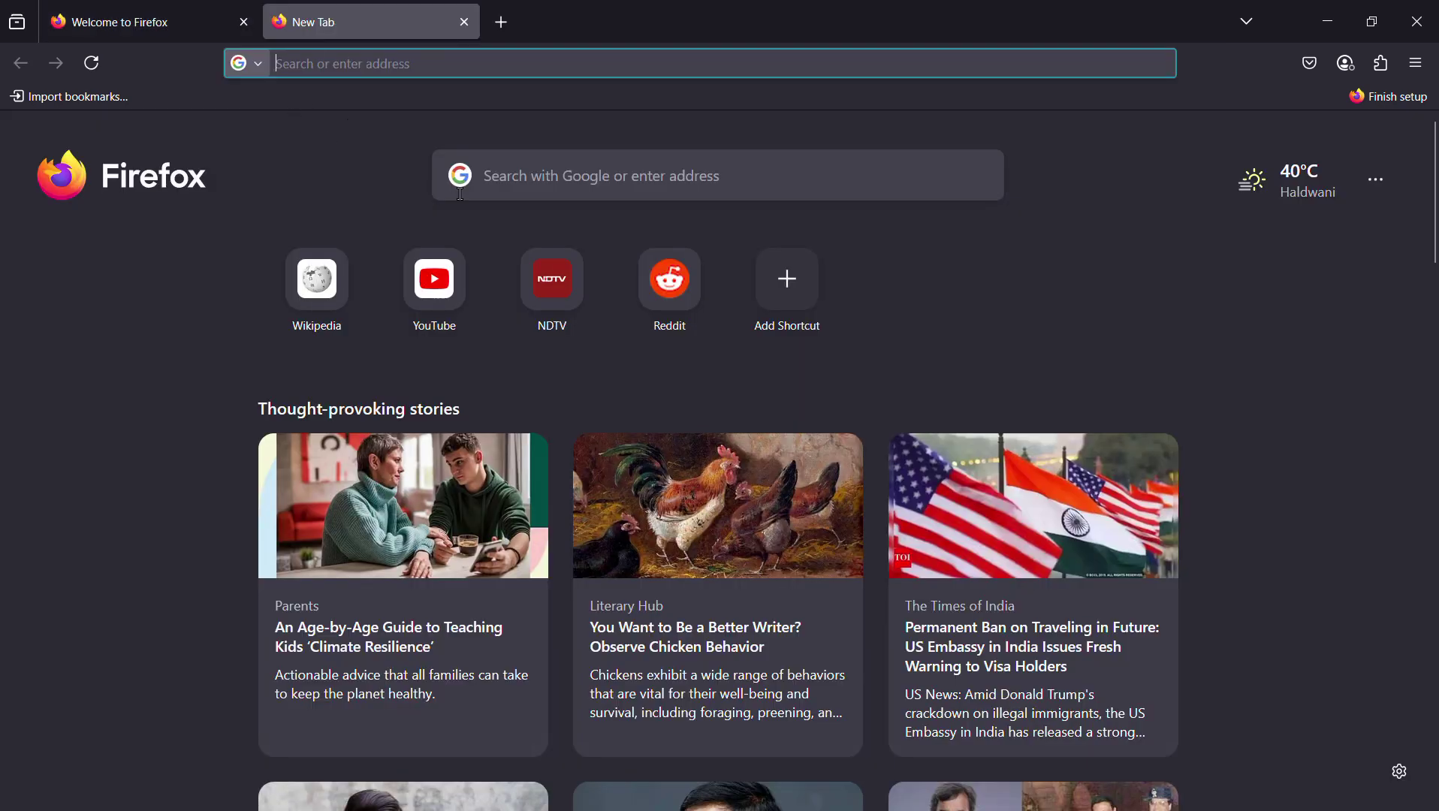
# Minimize Firefox and Chrome to reveal Microsoft Store's Mozilla Firefox page
pyautogui.click(503, 178)
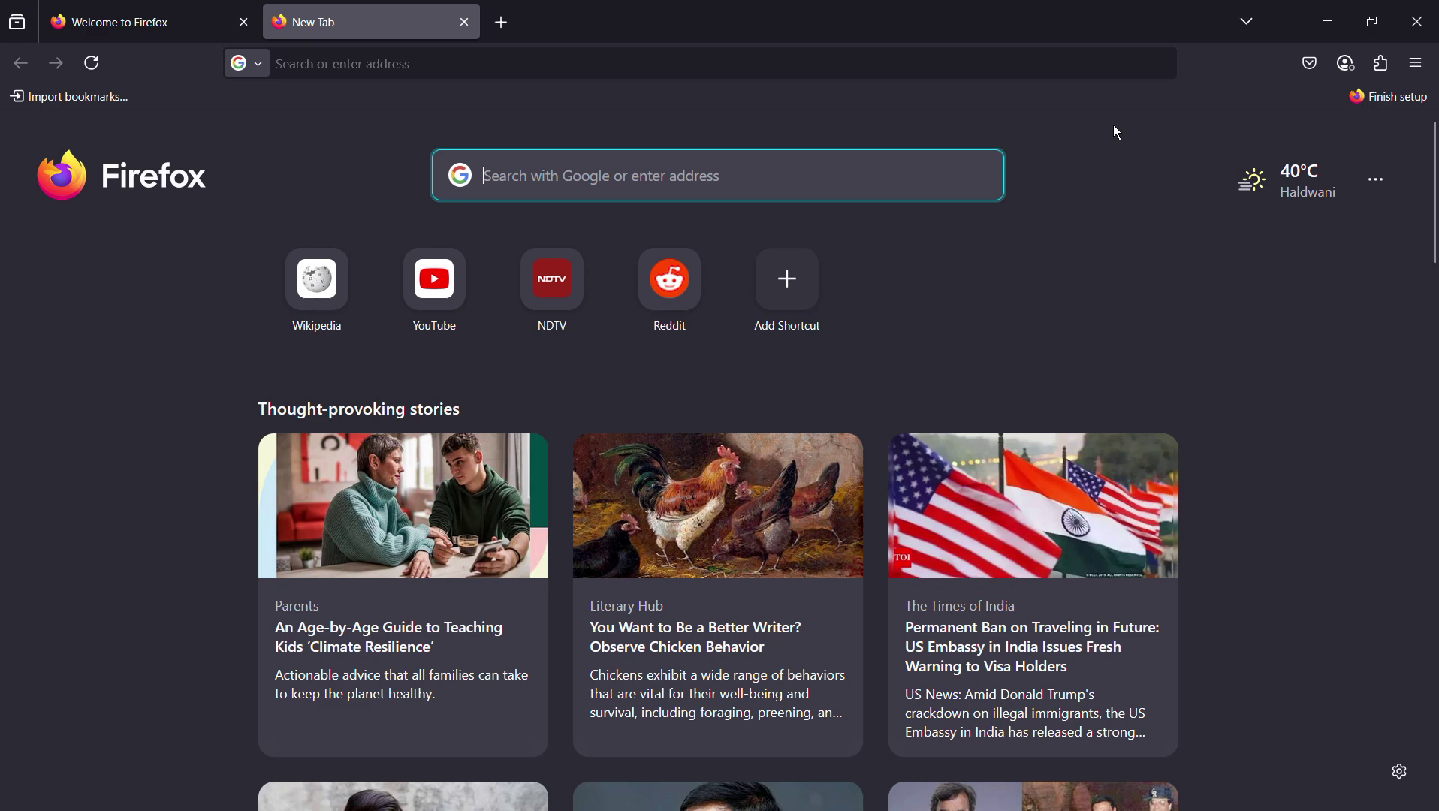
pyautogui.click(1329, 26)
pyautogui.click(1328, 24)
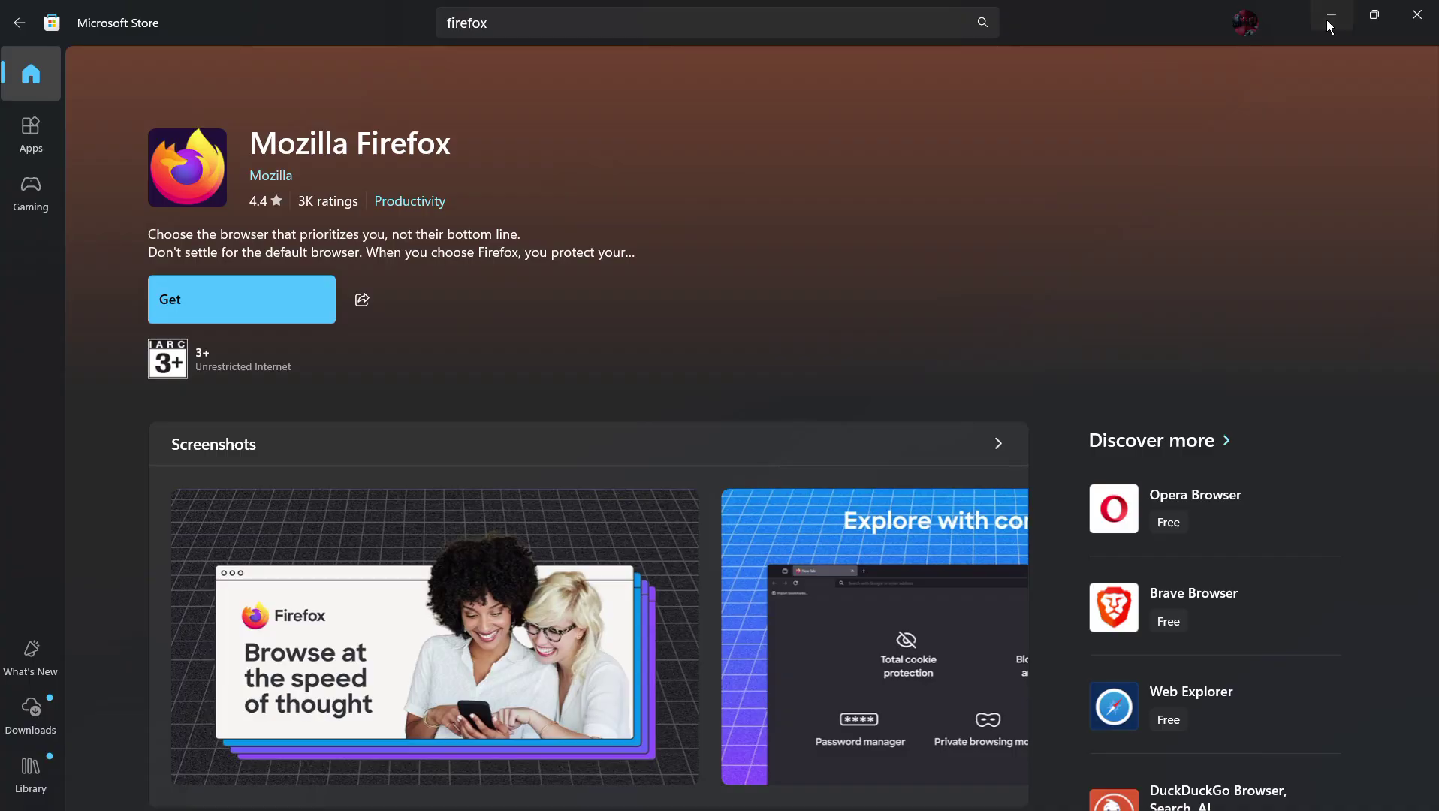